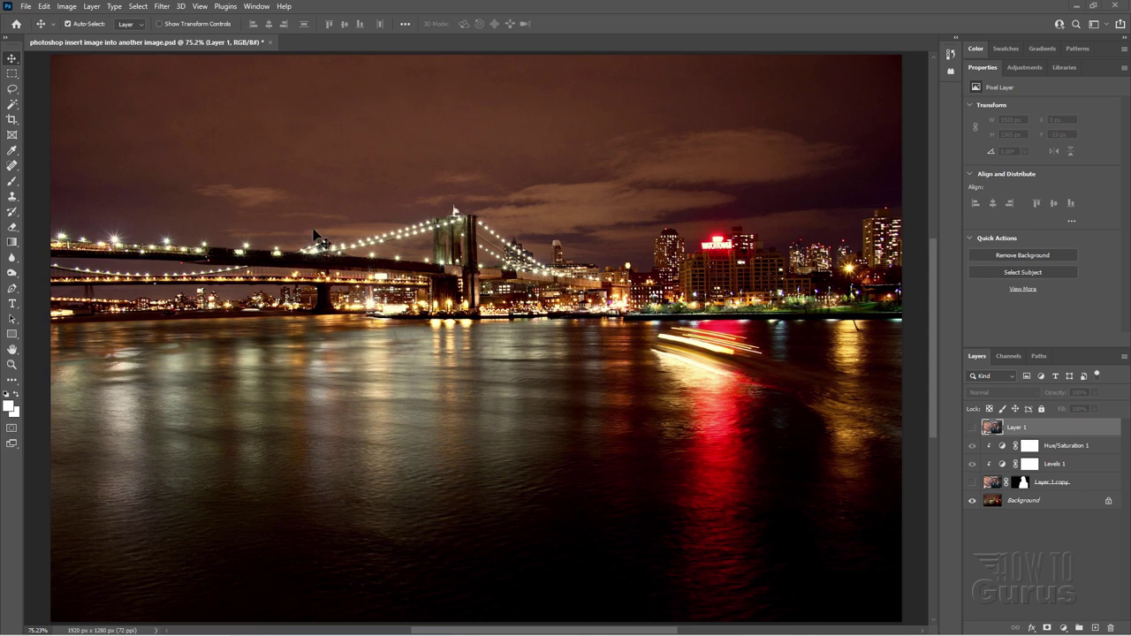
- Preview the woman photo layer and the finished cutout over the skyline, then hide both again
{"action": "left_click", "coordinate": [972, 428]}
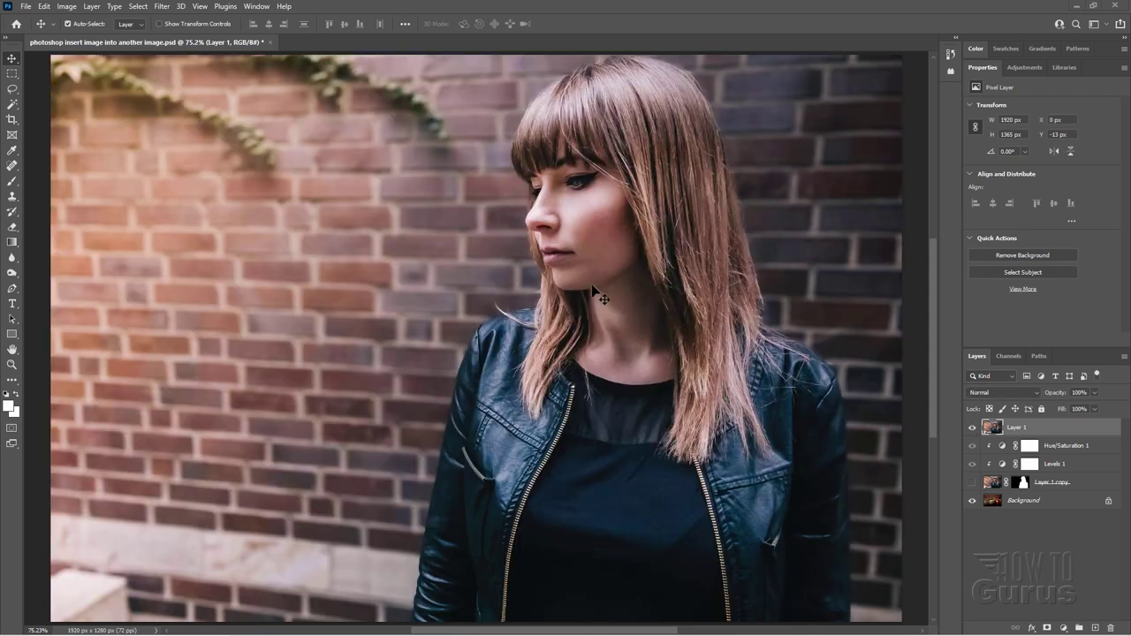
{"action": "left_click", "coordinate": [972, 427]}
{"action": "left_click", "coordinate": [972, 482]}
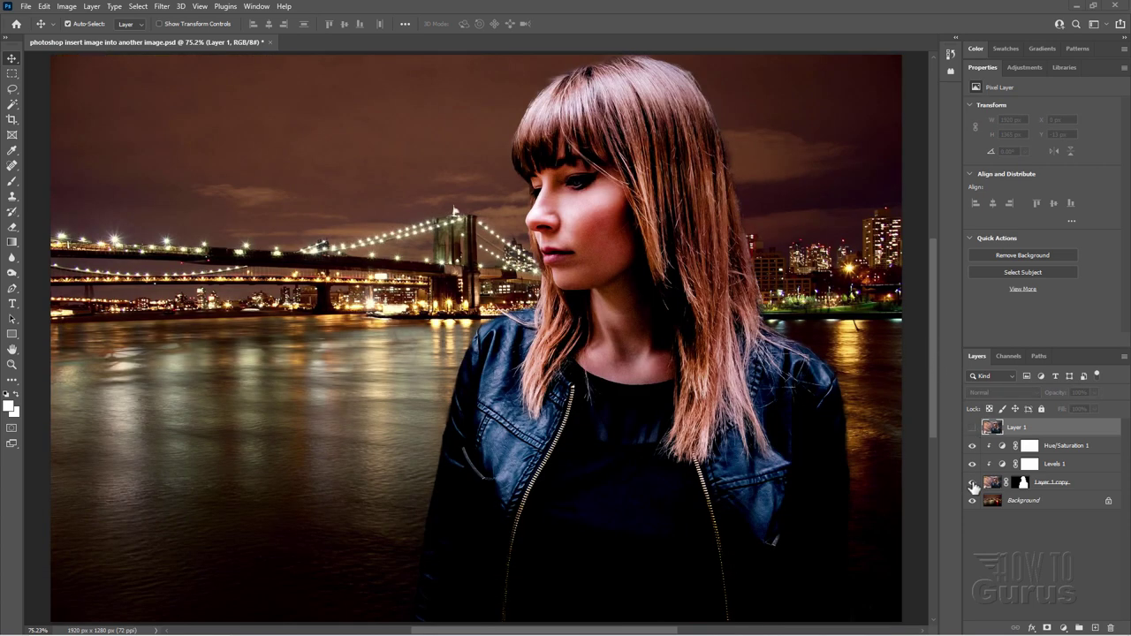
{"action": "left_click", "coordinate": [973, 483]}
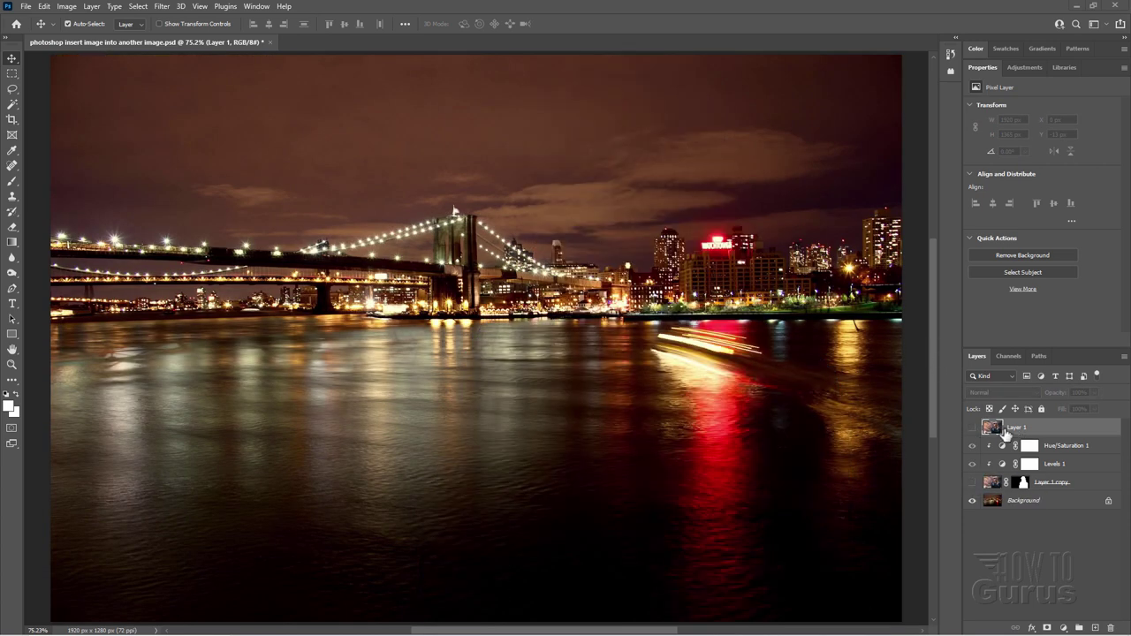
- Delete Layer 1, the adjustment layers and Layer 1 copy, leaving only the Background
{"action": "left_click", "coordinate": [1093, 449]}
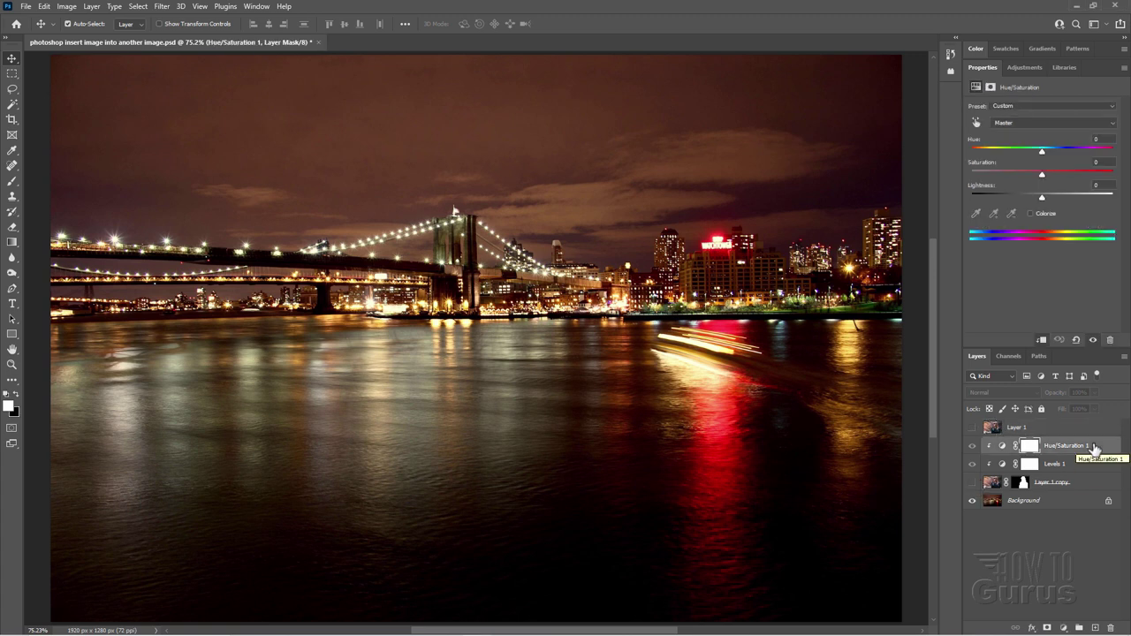
{"action": "left_click", "coordinate": [1085, 486], "text": "shift"}
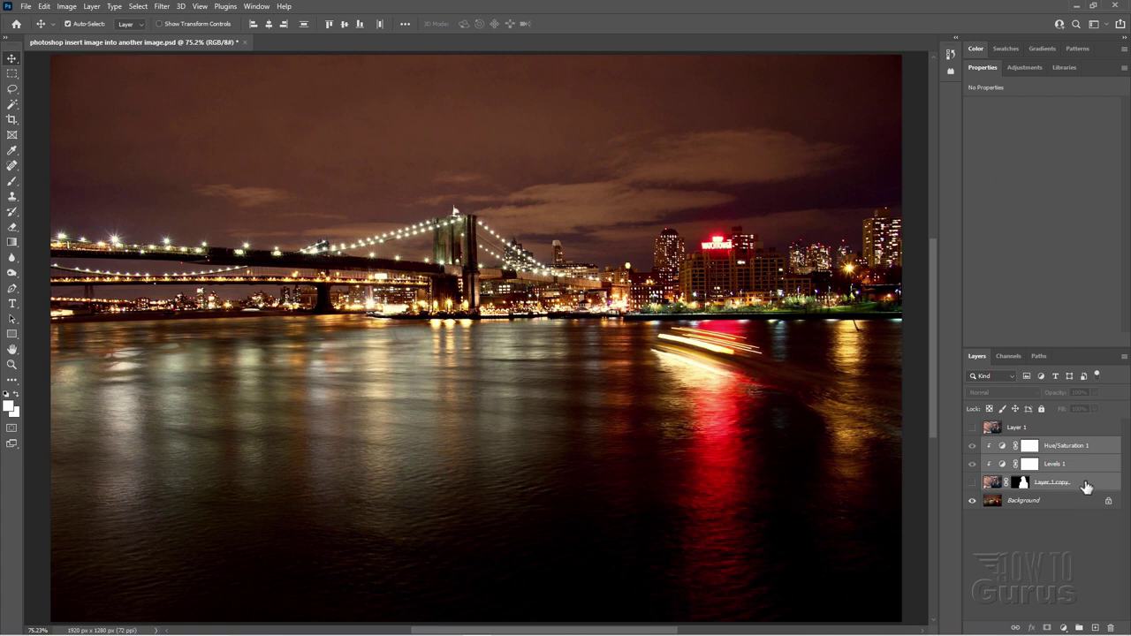
{"action": "left_click", "coordinate": [1111, 628]}
{"action": "key", "text": "Return"}
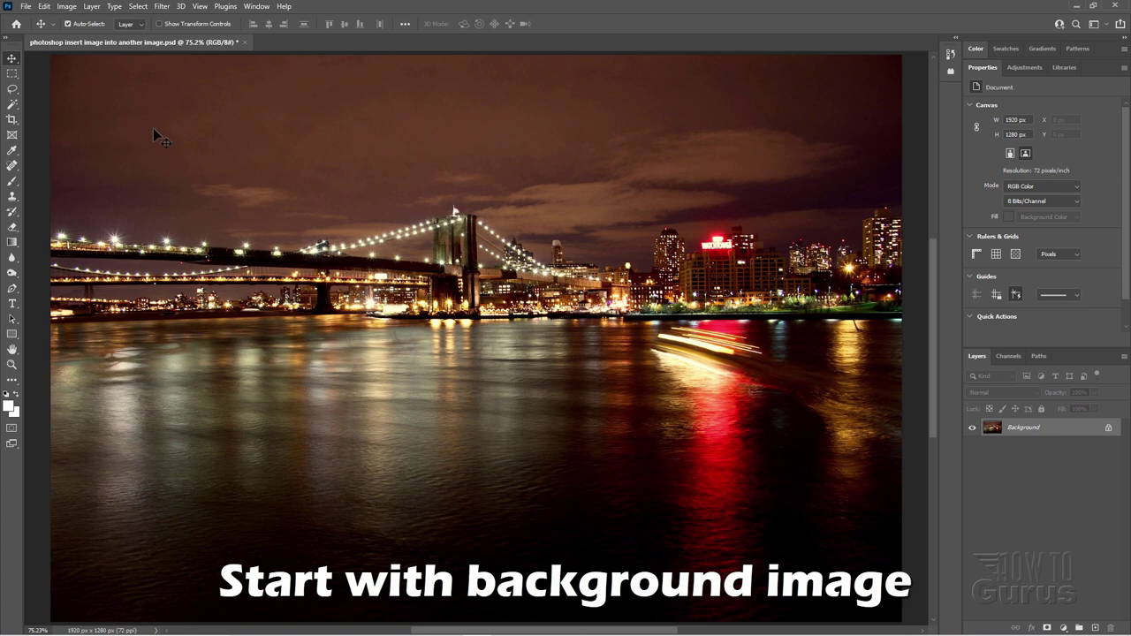
- Open the recent photo people-2563492_1920.jpg from the File menu
{"action": "left_click", "coordinate": [27, 7]}
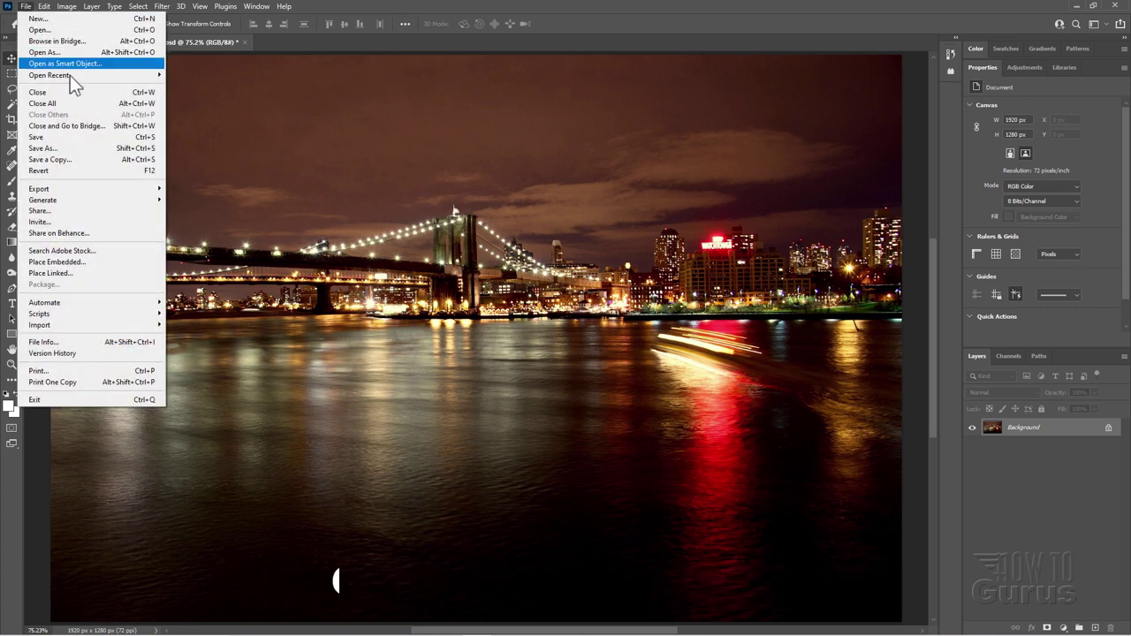
{"action": "mouse_move", "coordinate": [75, 81]}
{"action": "left_click", "coordinate": [265, 96]}
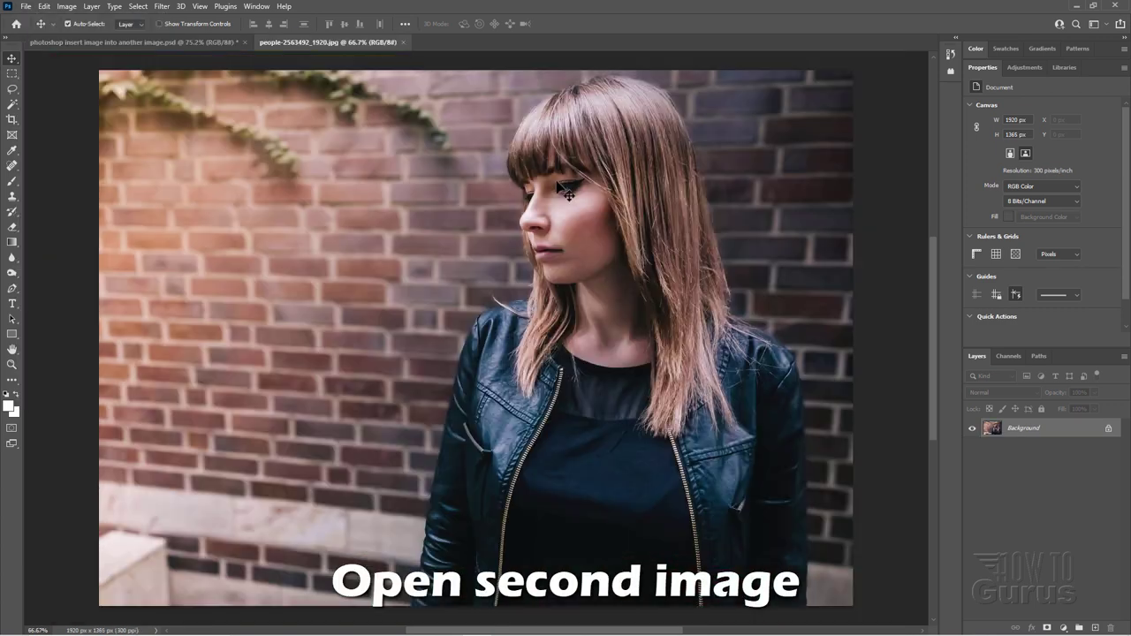
- Copy the woman photo into the bridge document as Layer 1, positioned at X 0 px, Y 27 px
{"action": "left_click_drag", "start_coordinate": [362, 43], "coordinate": [453, 405]}
{"action": "left_click_drag", "start_coordinate": [453, 460], "coordinate": [441, 259]}
{"action": "left_click", "coordinate": [922, 397]}
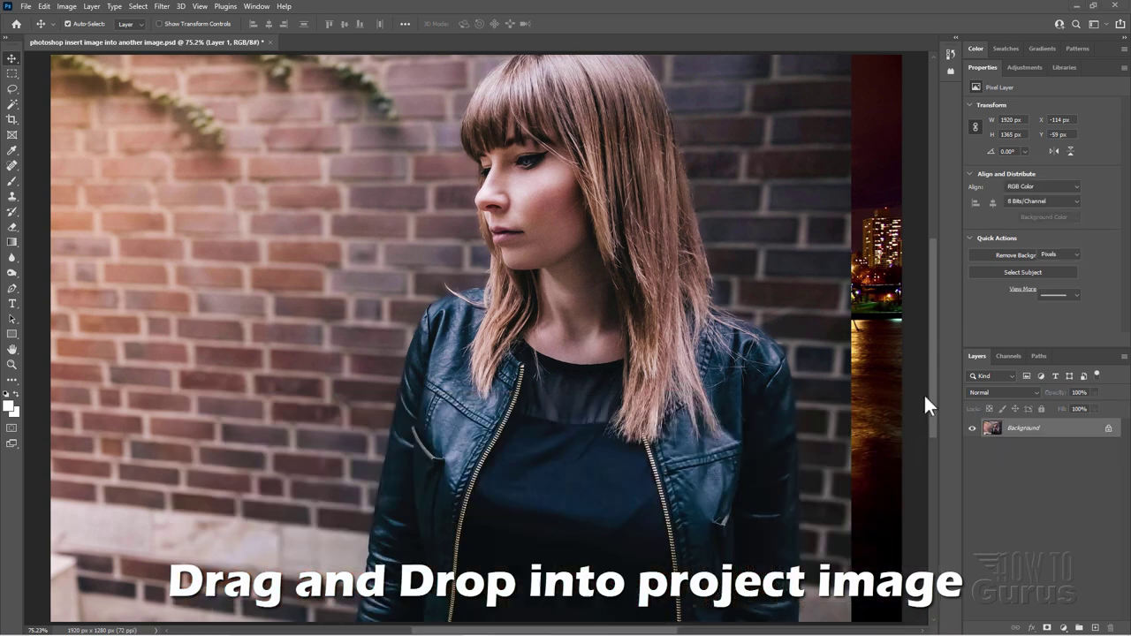
{"action": "left_click_drag", "start_coordinate": [535, 219], "coordinate": [581, 251]}
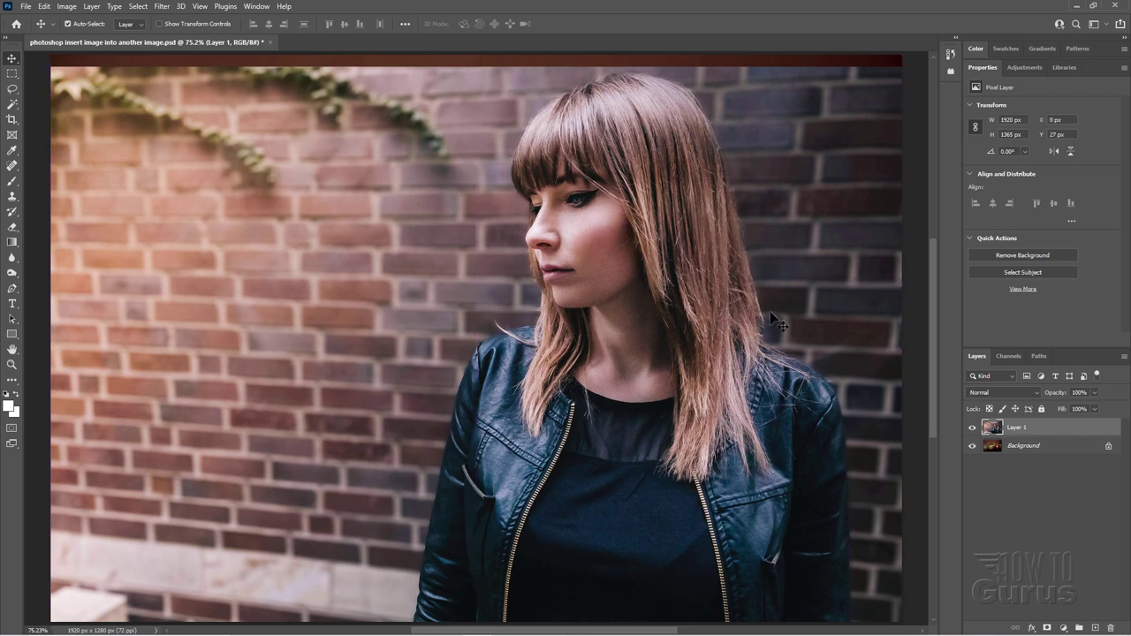
{"action": "left_click", "coordinate": [973, 429]}
{"action": "left_click", "coordinate": [973, 430]}
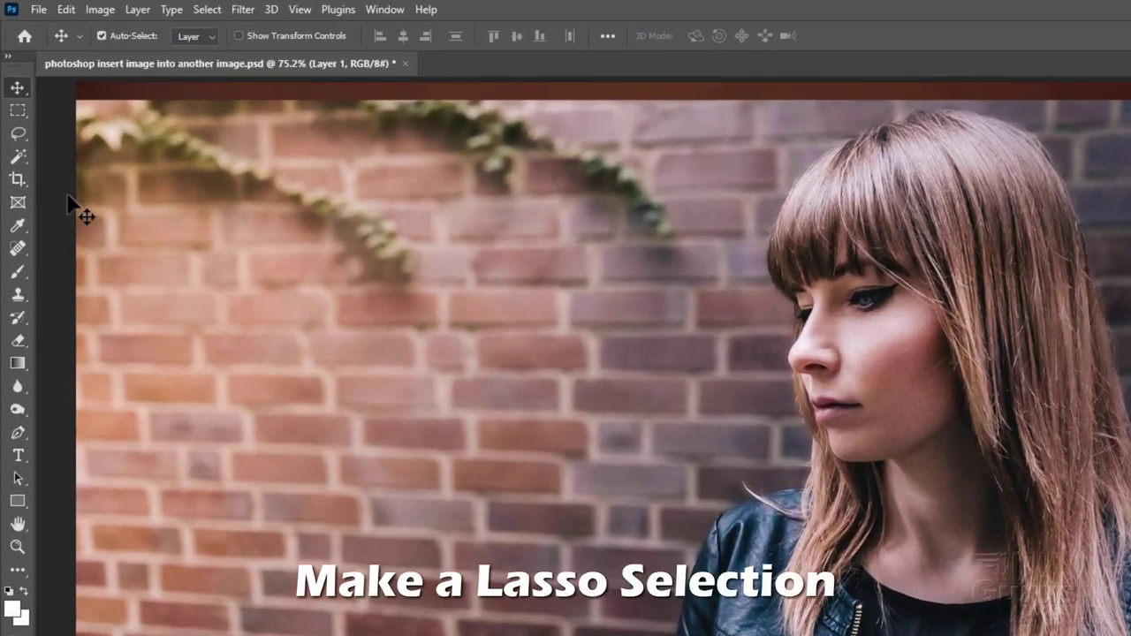
- Trace a Lasso selection around the woman's hair and jacket edges, closing it at the start point
{"action": "left_click", "coordinate": [24, 135]}
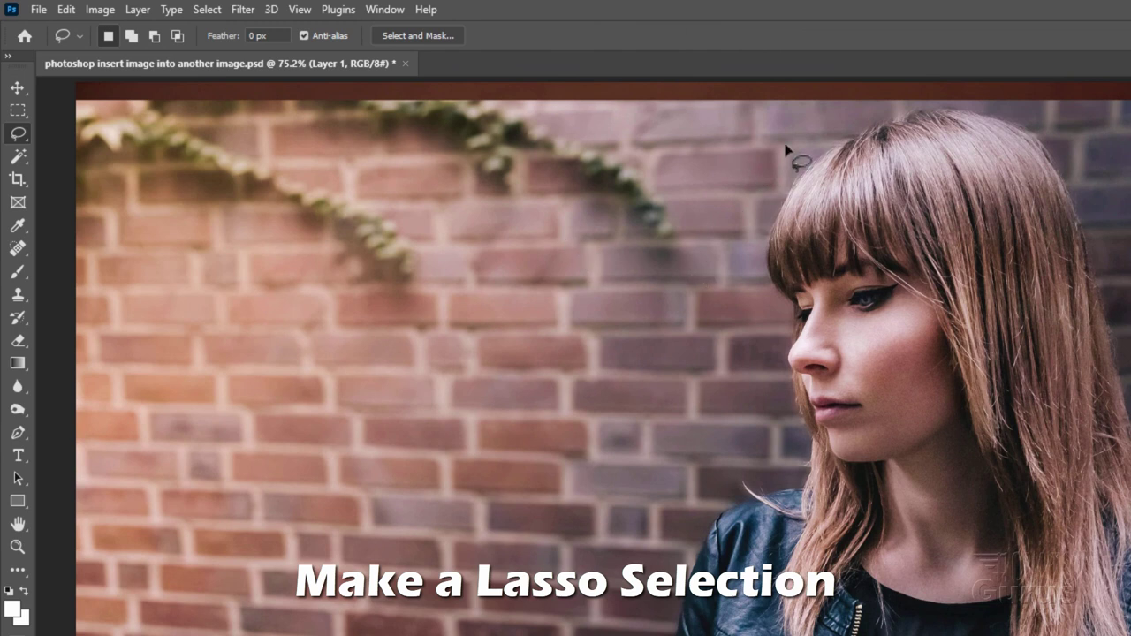
{"action": "mouse_move", "coordinate": [814, 156]}
{"action": "left_mouse_down"}
{"action": "mouse_move", "coordinate": [777, 194]}
{"action": "mouse_move", "coordinate": [757, 267]}
{"action": "mouse_move", "coordinate": [786, 340]}
{"action": "mouse_move", "coordinate": [801, 483]}
{"action": "mouse_move", "coordinate": [734, 482]}
{"action": "mouse_move", "coordinate": [734, 512]}
{"action": "mouse_move", "coordinate": [697, 540]}
{"action": "left_mouse_up"}
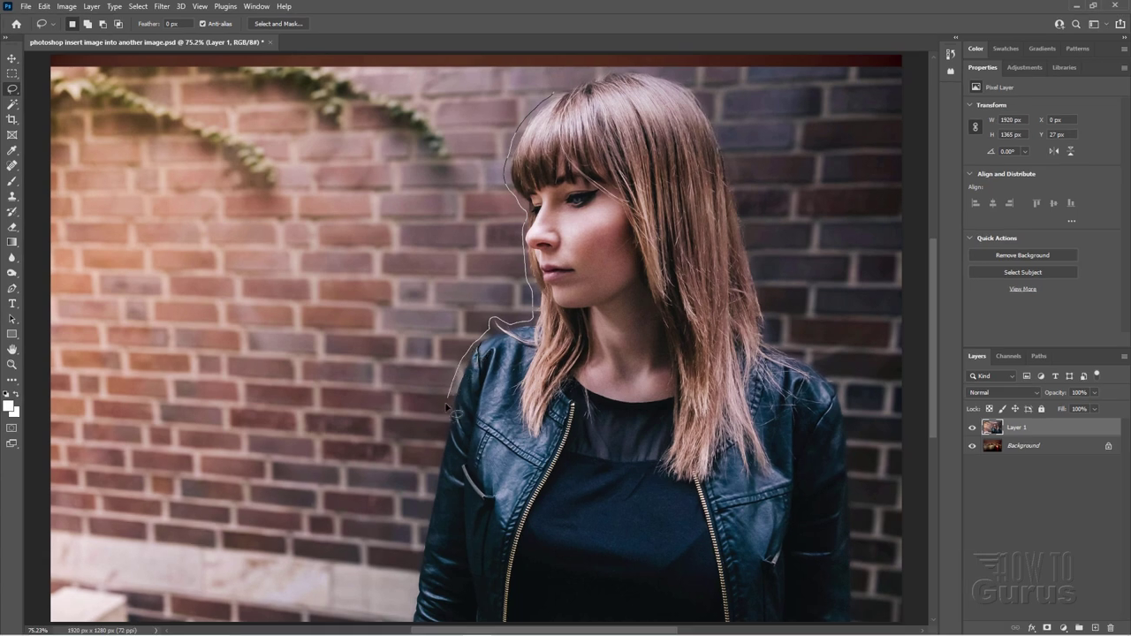
{"action": "left_click_drag", "start_coordinate": [446, 408], "coordinate": [437, 435]}
{"action": "left_click_drag", "start_coordinate": [426, 509], "coordinate": [418, 559]}
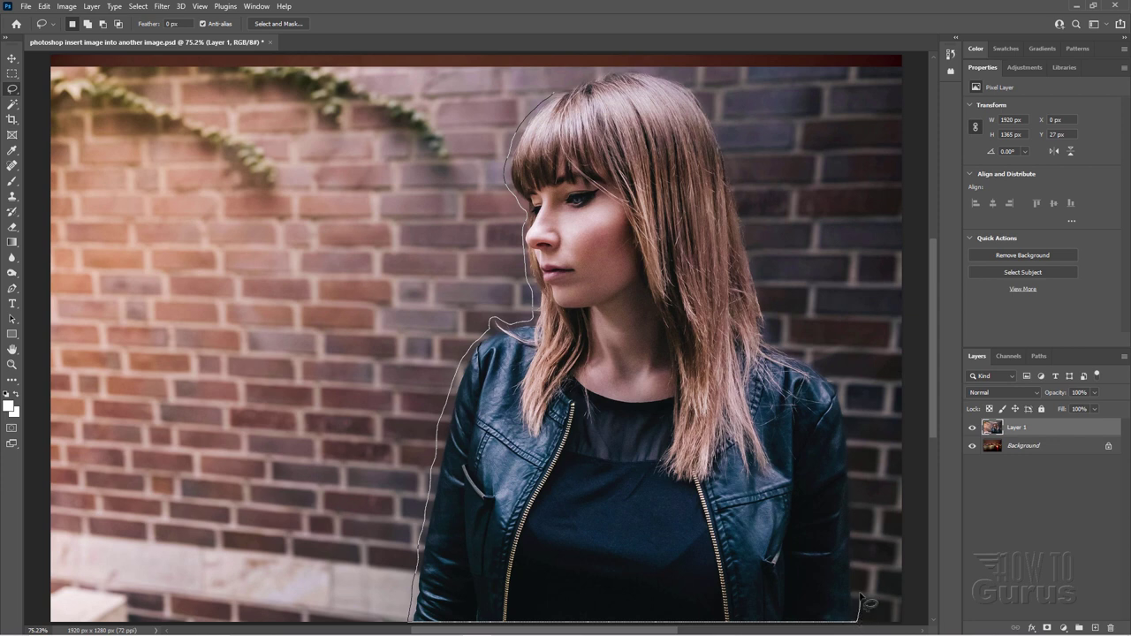
{"action": "left_click_drag", "start_coordinate": [857, 531], "coordinate": [855, 502]}
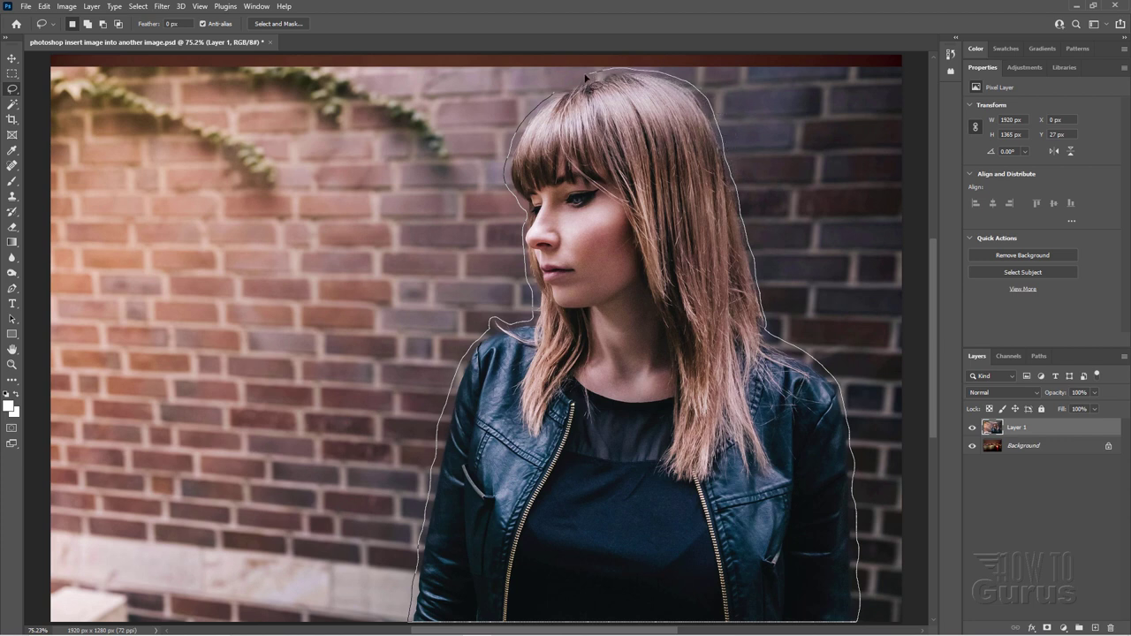
{"action": "left_click_drag", "start_coordinate": [554, 97], "coordinate": [560, 88]}
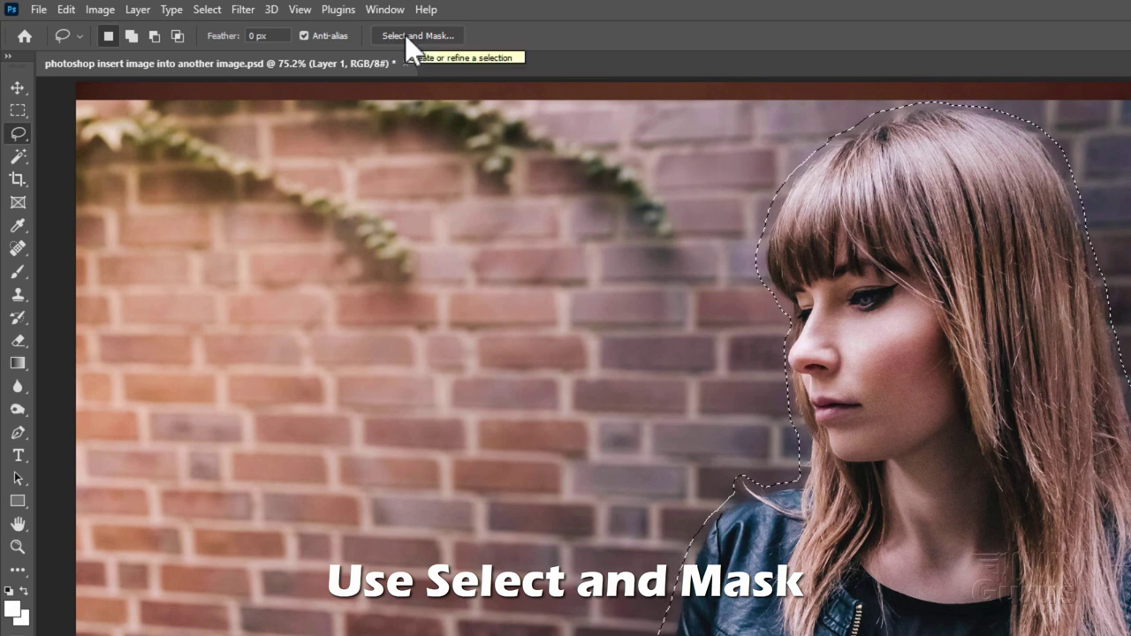
- Open Select and Mask from the Select menu and set the View to Overlay
{"action": "left_click", "coordinate": [201, 11]}
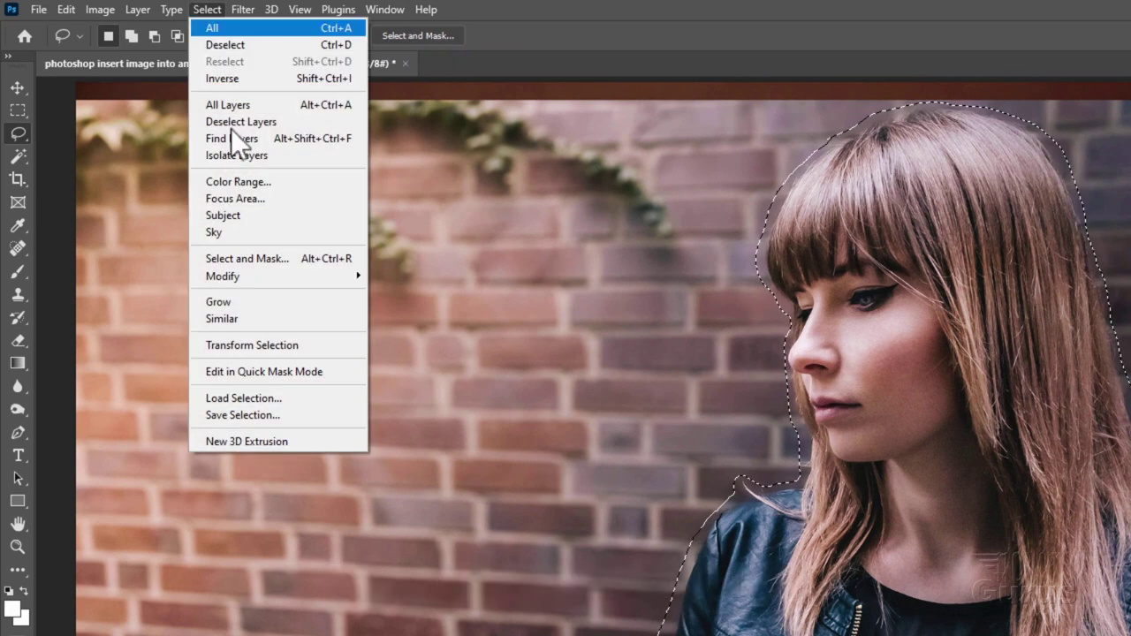
{"action": "left_click", "coordinate": [435, 37]}
{"action": "left_click", "coordinate": [434, 36]}
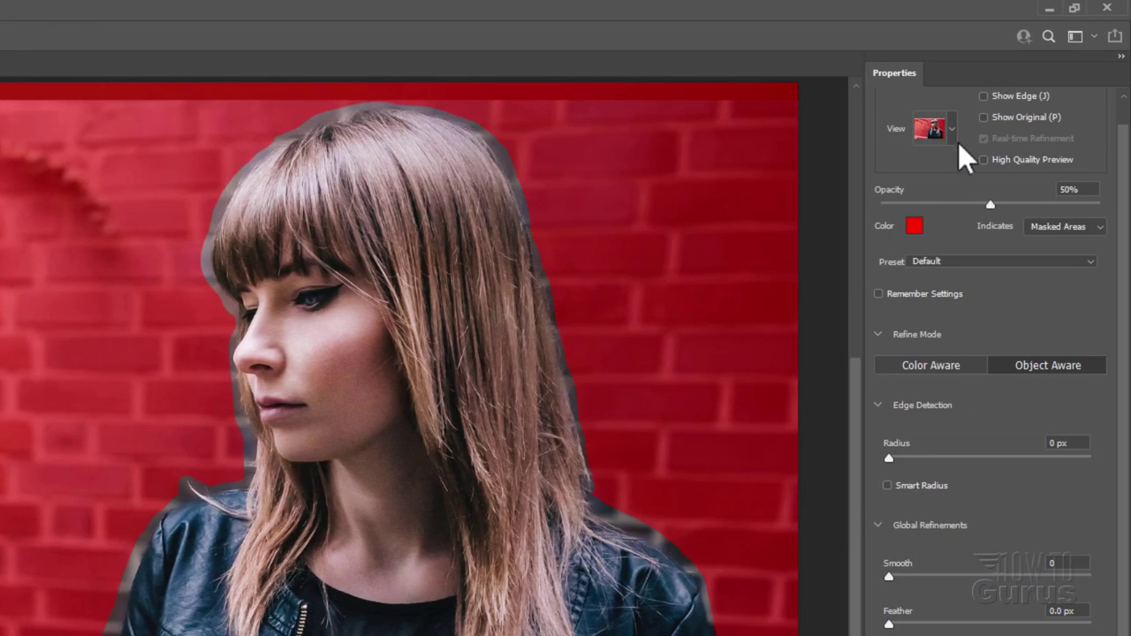
{"action": "left_click", "coordinate": [955, 134]}
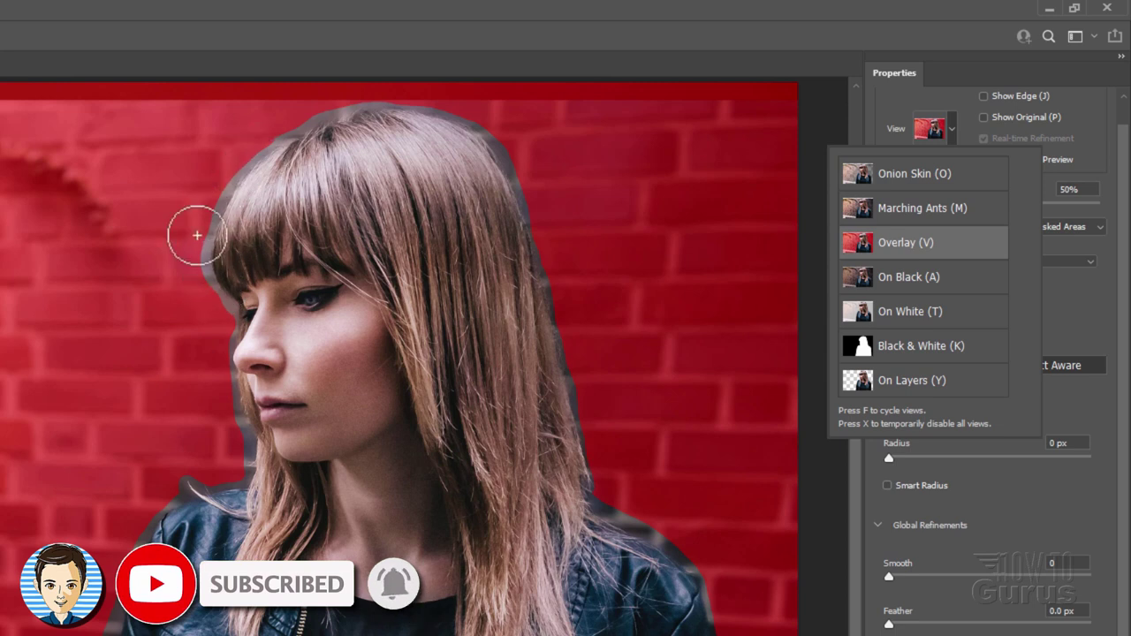
- With a smaller Refine Edge brush, clean up the left hair edge from crown to jaw and the shoulder
{"action": "key", "text": "bracketleft"}
{"action": "key", "text": "bracketleft"}
{"action": "key", "text": "bracketleft"}
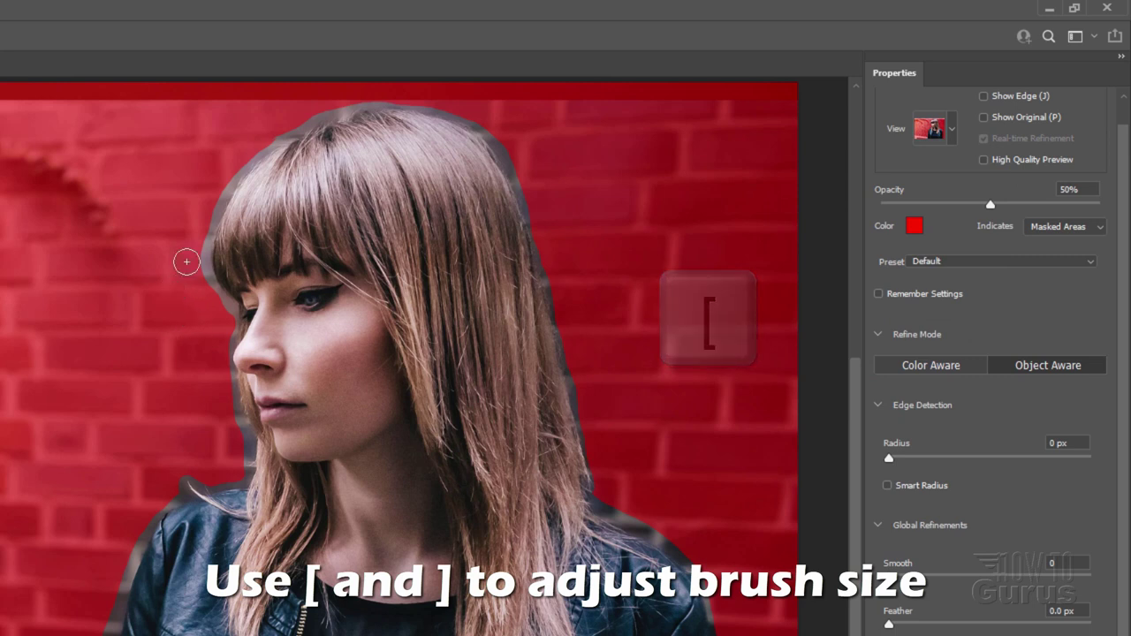
{"action": "mouse_move", "coordinate": [231, 186]}
{"action": "left_mouse_down"}
{"action": "mouse_move", "coordinate": [208, 282]}
{"action": "mouse_move", "coordinate": [233, 348]}
{"action": "left_mouse_up"}
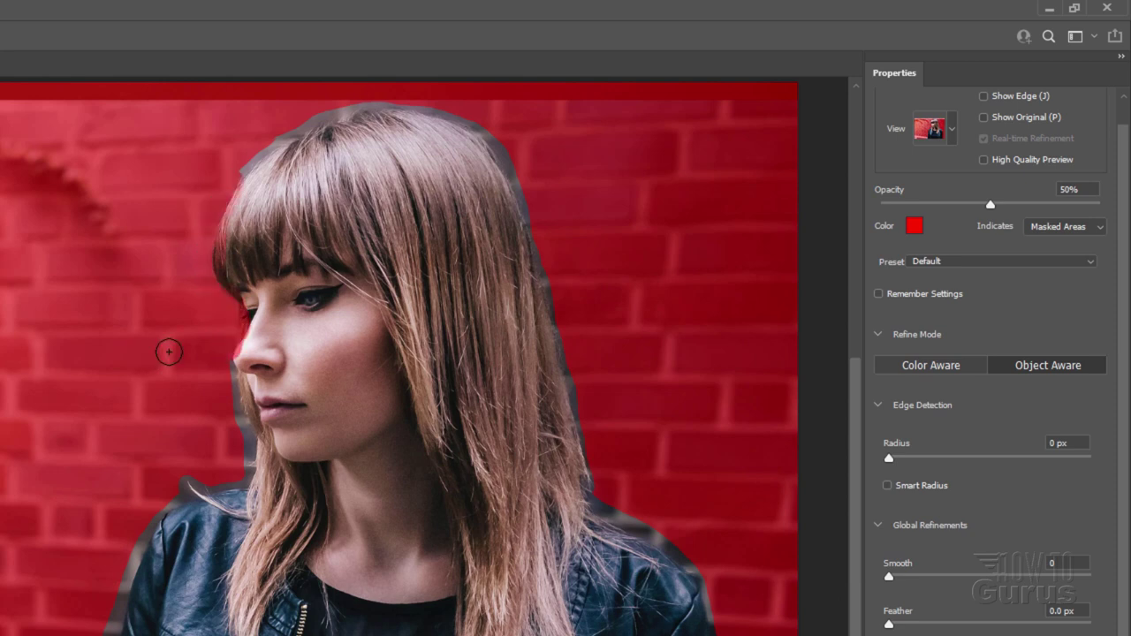
{"action": "mouse_move", "coordinate": [222, 363]}
{"action": "left_mouse_down"}
{"action": "mouse_move", "coordinate": [245, 476]}
{"action": "mouse_move", "coordinate": [234, 369]}
{"action": "mouse_move", "coordinate": [238, 482]}
{"action": "mouse_move", "coordinate": [199, 482]}
{"action": "mouse_move", "coordinate": [144, 531]}
{"action": "left_mouse_up"}
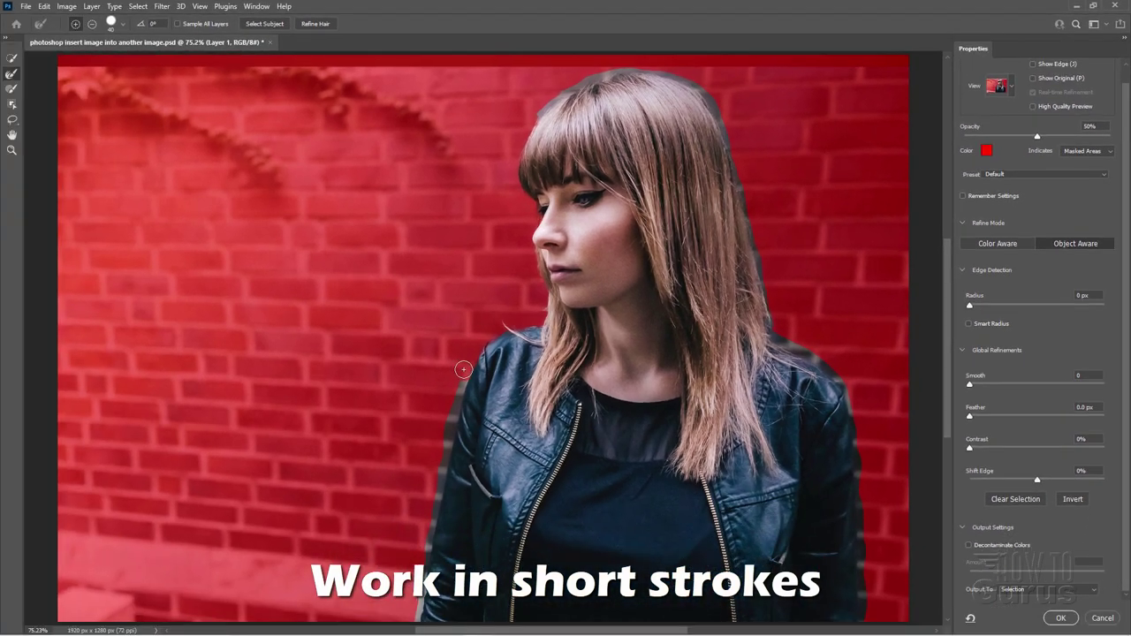
{"action": "left_click_drag", "start_coordinate": [463, 369], "coordinate": [461, 384]}
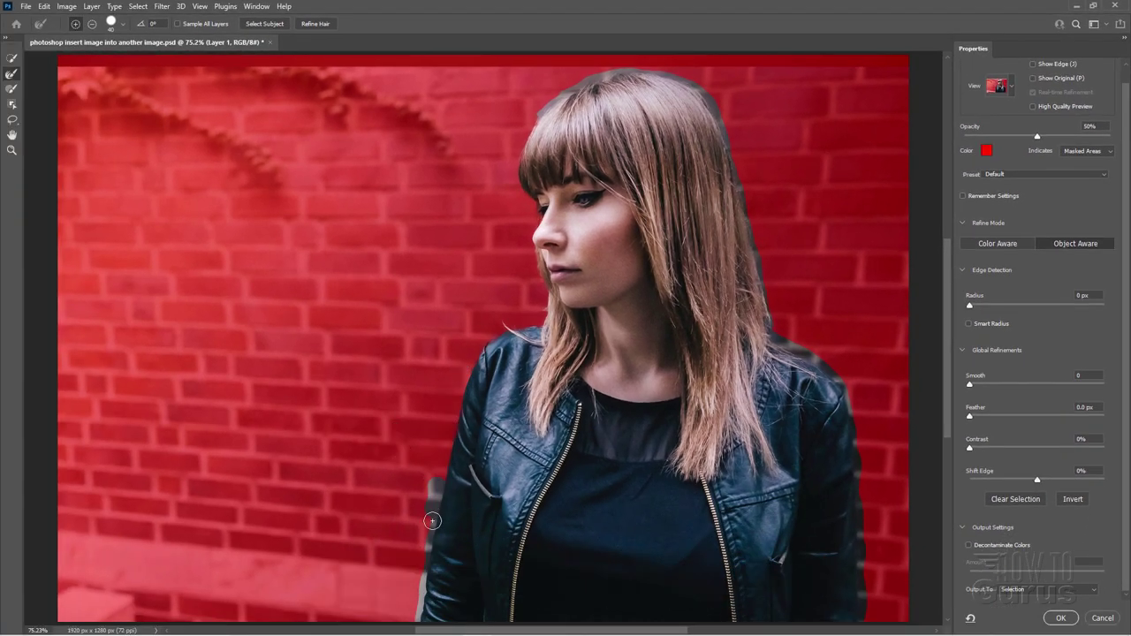
- Refine the jacket's left and right edges, the top of the head, and the right hair edge
{"action": "left_click_drag", "start_coordinate": [433, 522], "coordinate": [427, 543]}
{"action": "left_click_drag", "start_coordinate": [419, 583], "coordinate": [418, 608]}
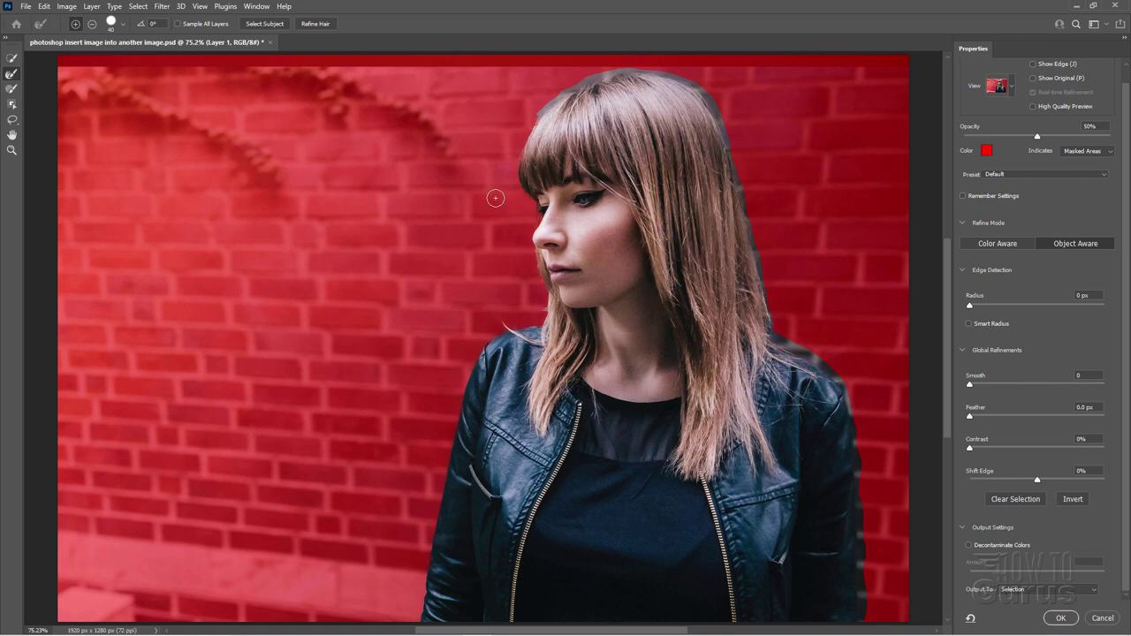
{"action": "left_click_drag", "start_coordinate": [536, 113], "coordinate": [541, 107]}
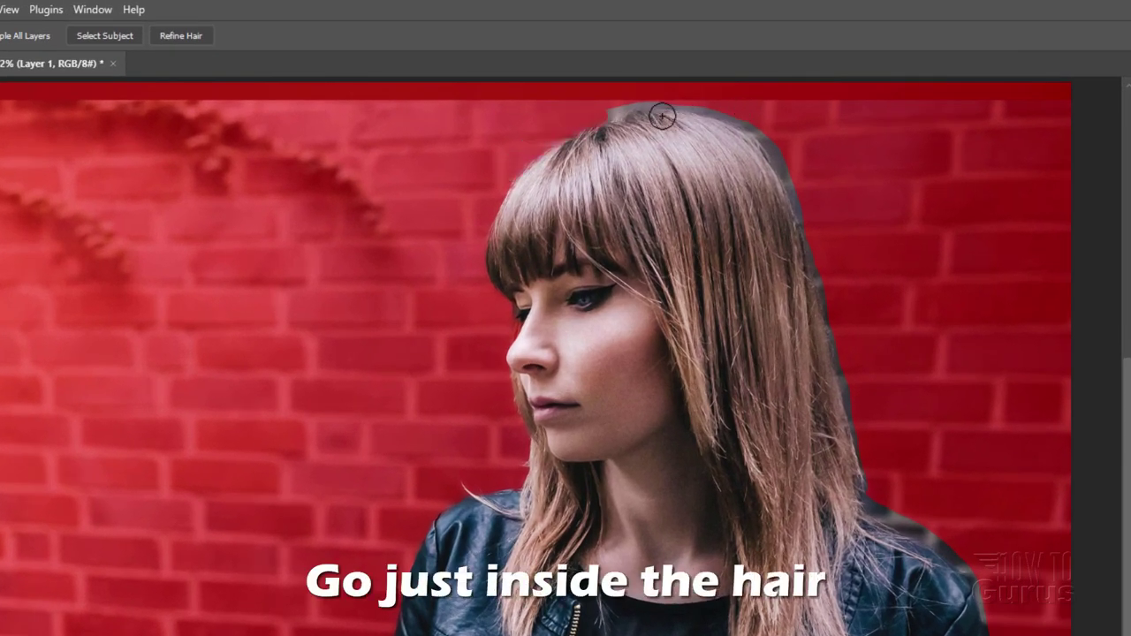
{"action": "mouse_move", "coordinate": [663, 116]}
{"action": "left_mouse_down"}
{"action": "mouse_move", "coordinate": [605, 114]}
{"action": "mouse_move", "coordinate": [677, 99]}
{"action": "mouse_move", "coordinate": [719, 106]}
{"action": "mouse_move", "coordinate": [766, 135]}
{"action": "mouse_move", "coordinate": [800, 184]}
{"action": "mouse_move", "coordinate": [846, 374]}
{"action": "mouse_move", "coordinate": [878, 394]}
{"action": "mouse_move", "coordinate": [858, 425]}
{"action": "mouse_move", "coordinate": [869, 488]}
{"action": "mouse_move", "coordinate": [884, 495]}
{"action": "left_mouse_up"}
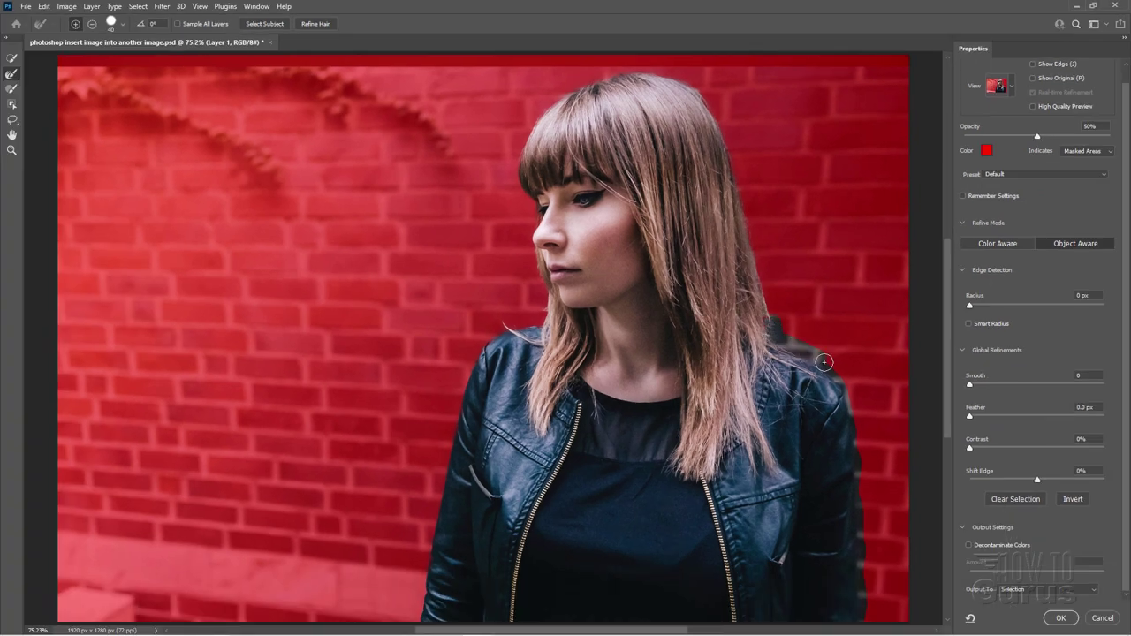
{"action": "mouse_move", "coordinate": [847, 352]}
{"action": "left_mouse_down"}
{"action": "mouse_move", "coordinate": [848, 333]}
{"action": "mouse_move", "coordinate": [844, 382]}
{"action": "left_mouse_up"}
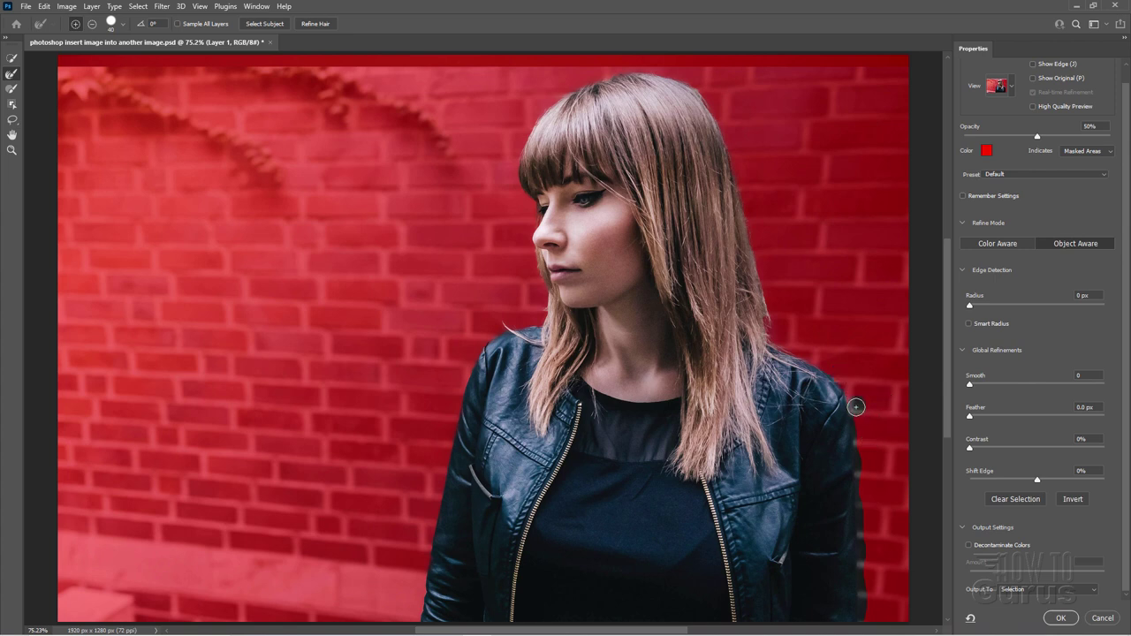
{"action": "mouse_move", "coordinate": [855, 407]}
{"action": "left_mouse_down"}
{"action": "mouse_move", "coordinate": [865, 502]}
{"action": "mouse_move", "coordinate": [881, 480]}
{"action": "mouse_move", "coordinate": [863, 483]}
{"action": "mouse_move", "coordinate": [866, 622]}
{"action": "mouse_move", "coordinate": [893, 596]}
{"action": "left_mouse_up"}
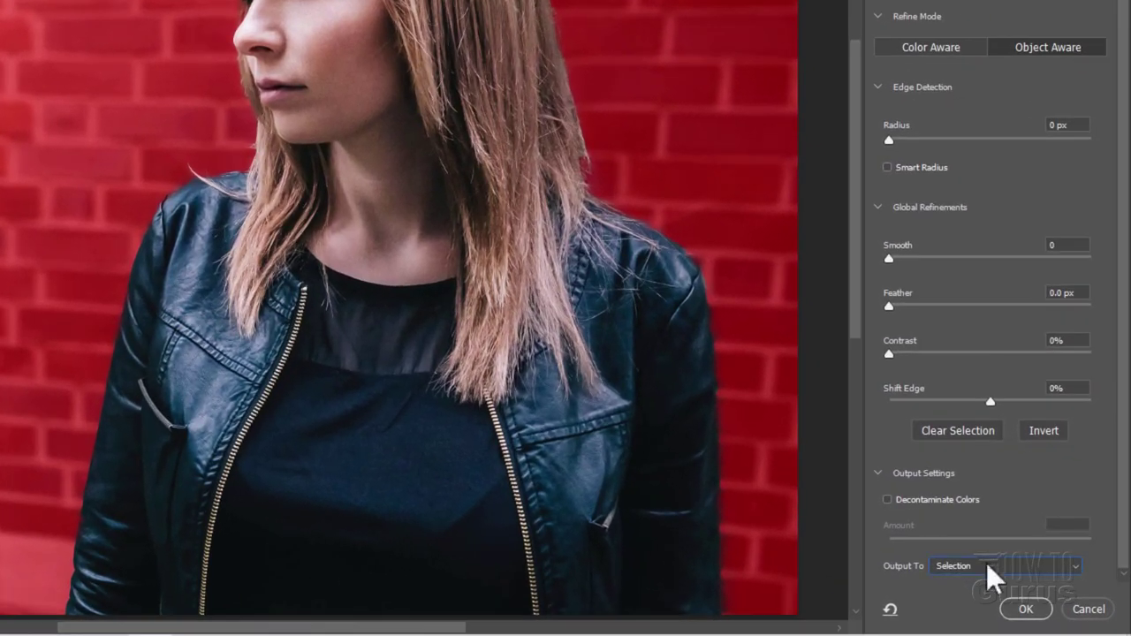
- Output the cut-out as a New Layer with Layer Mask and show the night city Background
{"action": "left_click", "coordinate": [1019, 582]}
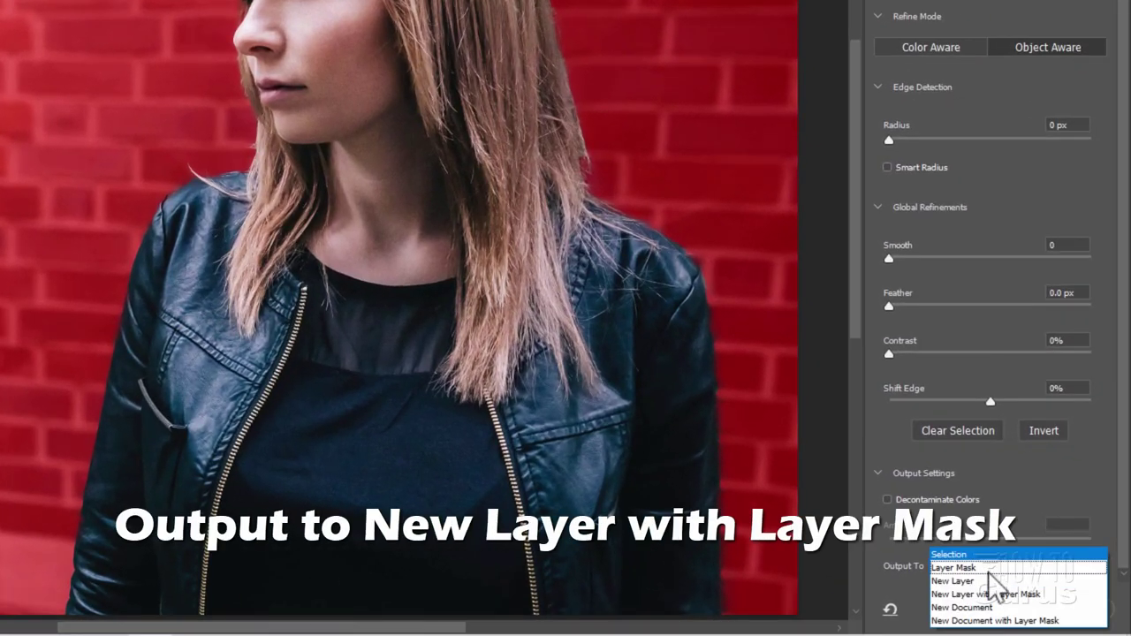
{"action": "left_click", "coordinate": [968, 596]}
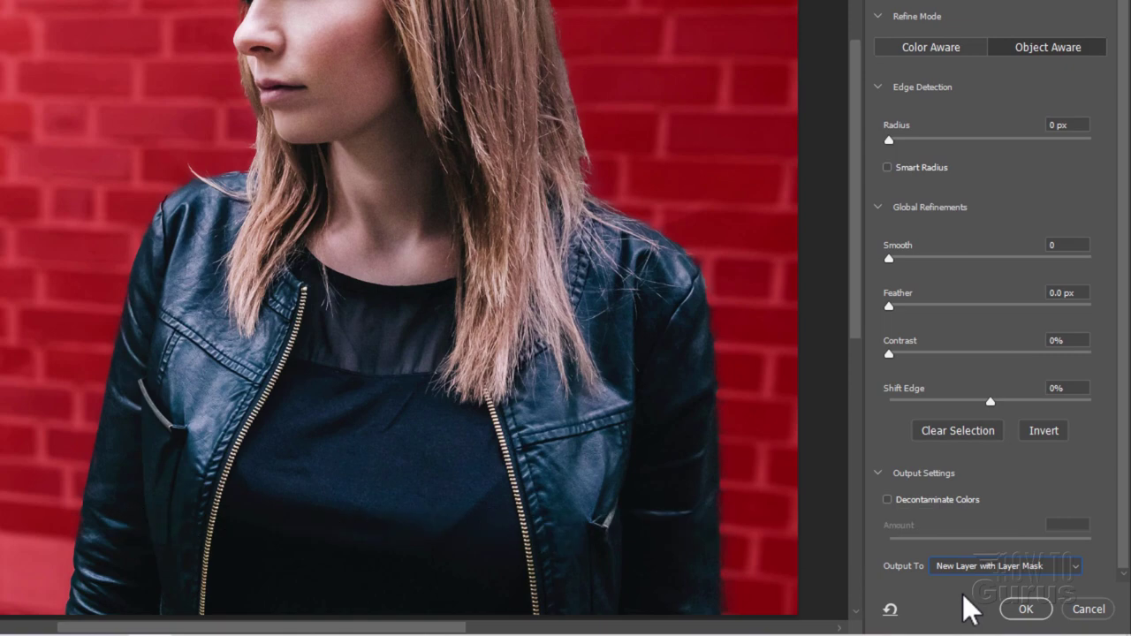
{"action": "left_click", "coordinate": [1021, 609]}
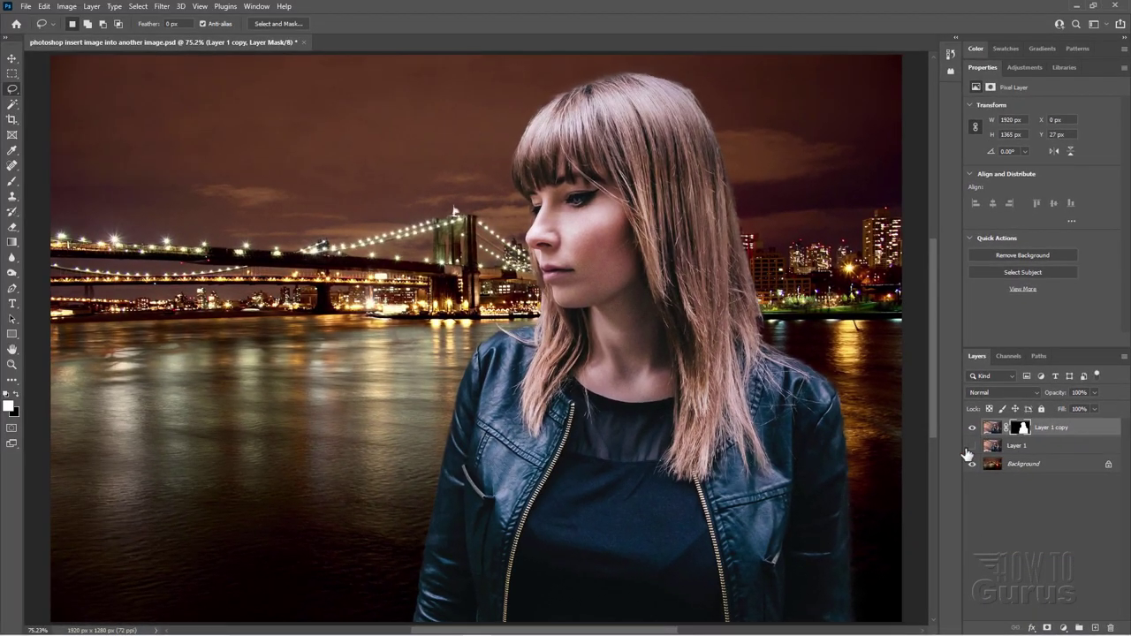
{"action": "left_click", "coordinate": [971, 463]}
- Target the Layer 1 copy pixels and add a default Levels adjustment layer above them
{"action": "left_click", "coordinate": [1064, 431]}
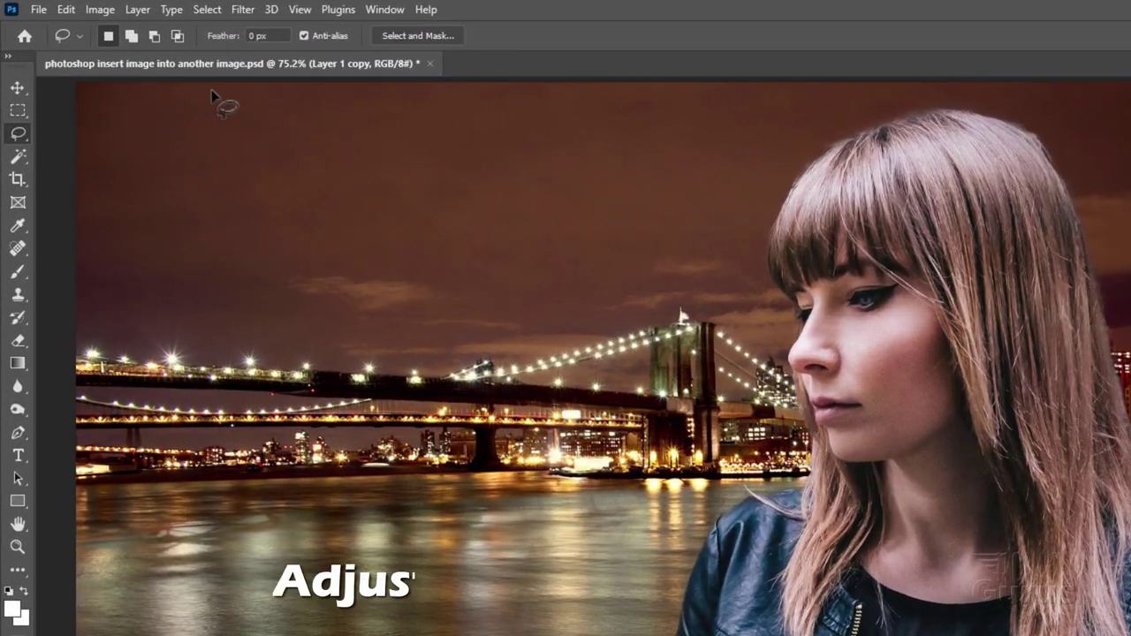
{"action": "left_click", "coordinate": [137, 9]}
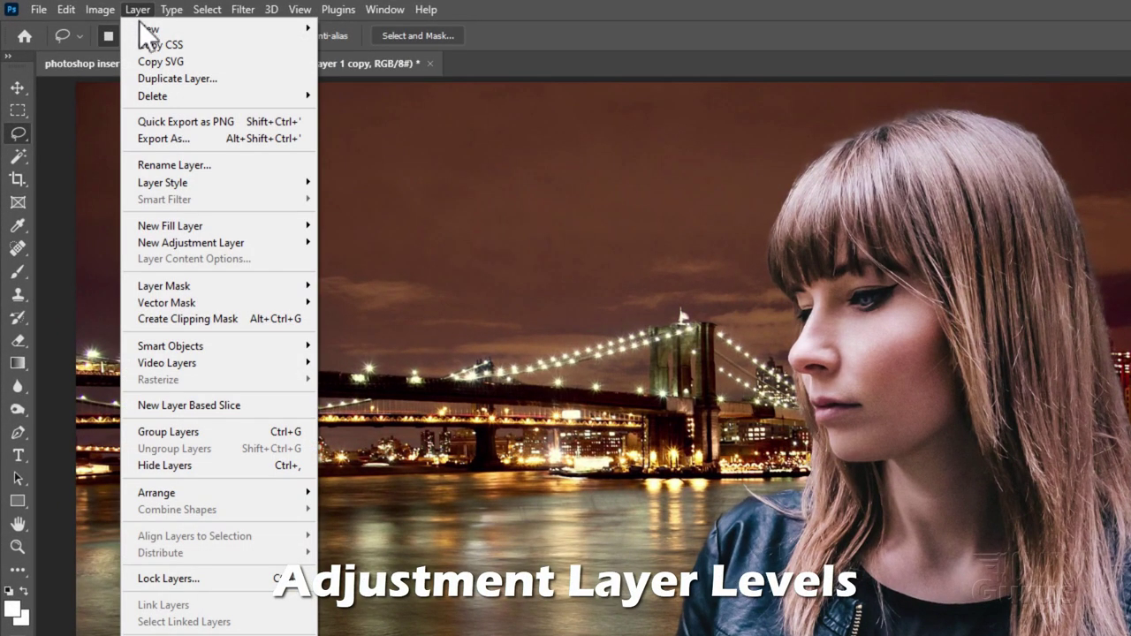
{"action": "mouse_move", "coordinate": [217, 238]}
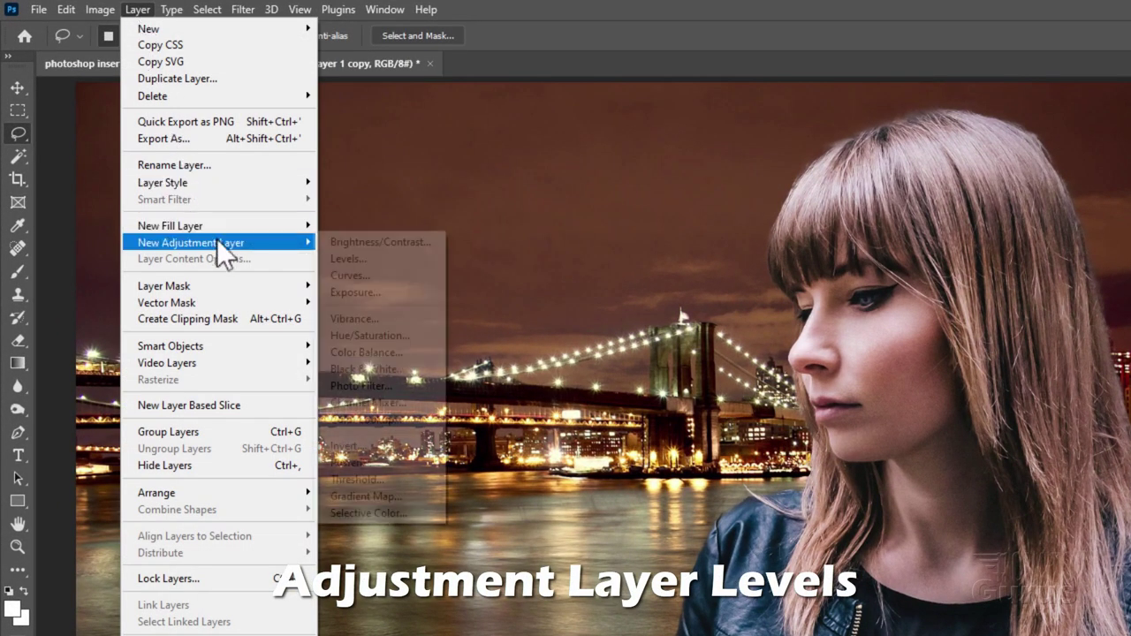
{"action": "left_click", "coordinate": [358, 259]}
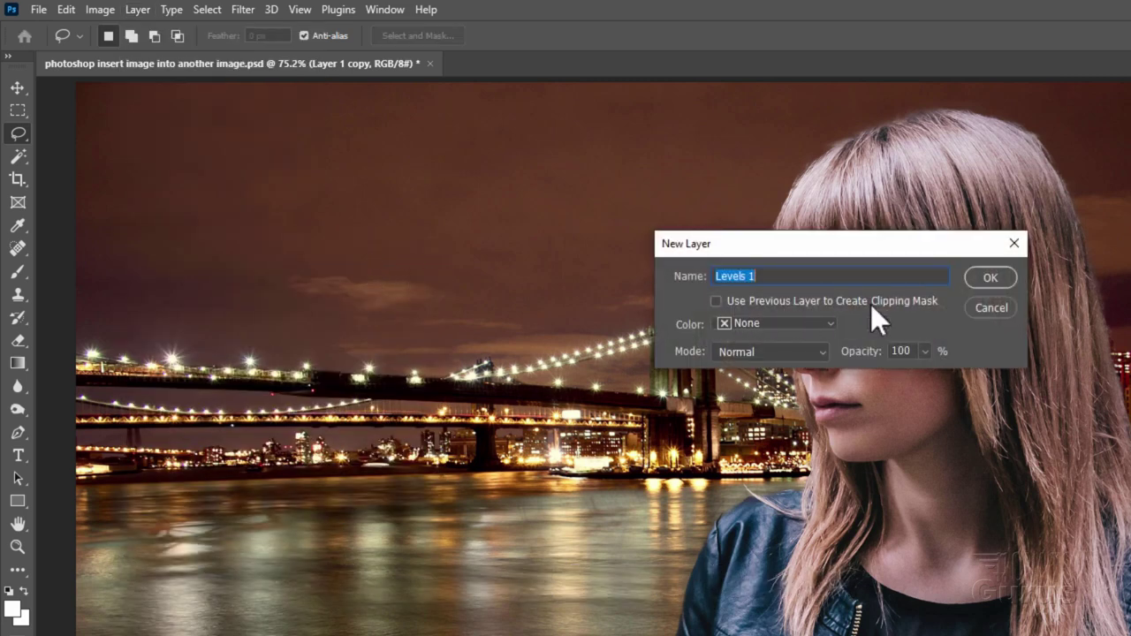
{"action": "left_click", "coordinate": [988, 277]}
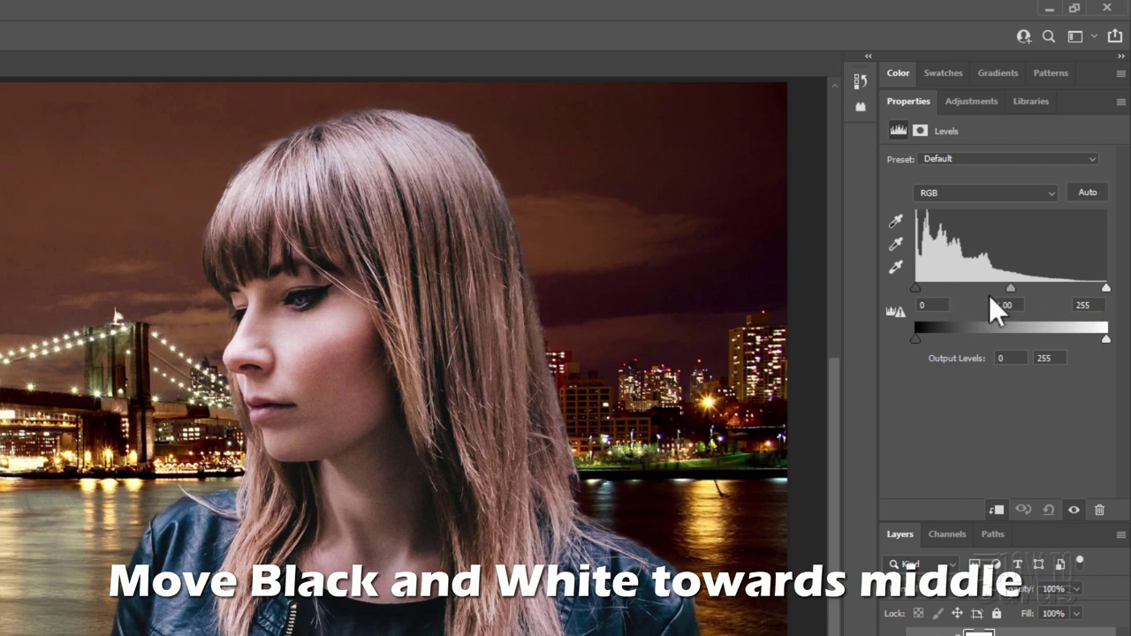
- Set the Levels black input to 15 and the white input to about 233
{"action": "mouse_move", "coordinate": [917, 287]}
{"action": "left_mouse_down"}
{"action": "mouse_move", "coordinate": [952, 286]}
{"action": "mouse_move", "coordinate": [914, 286]}
{"action": "mouse_move", "coordinate": [926, 275]}
{"action": "left_mouse_up"}
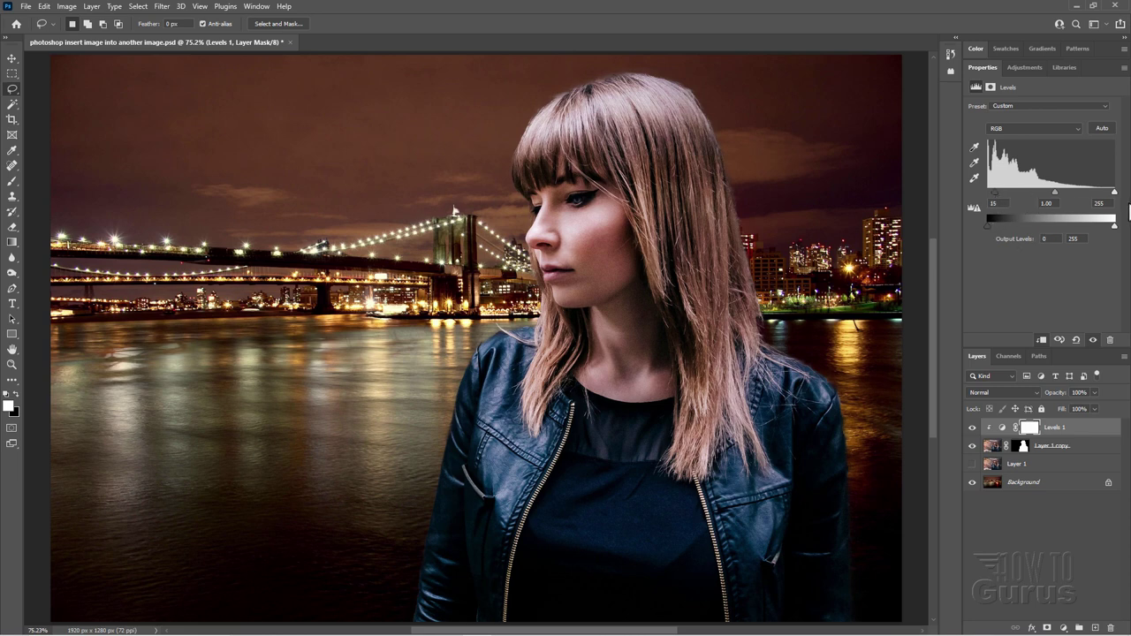
{"action": "left_click_drag", "start_coordinate": [1115, 200], "coordinate": [1105, 192]}
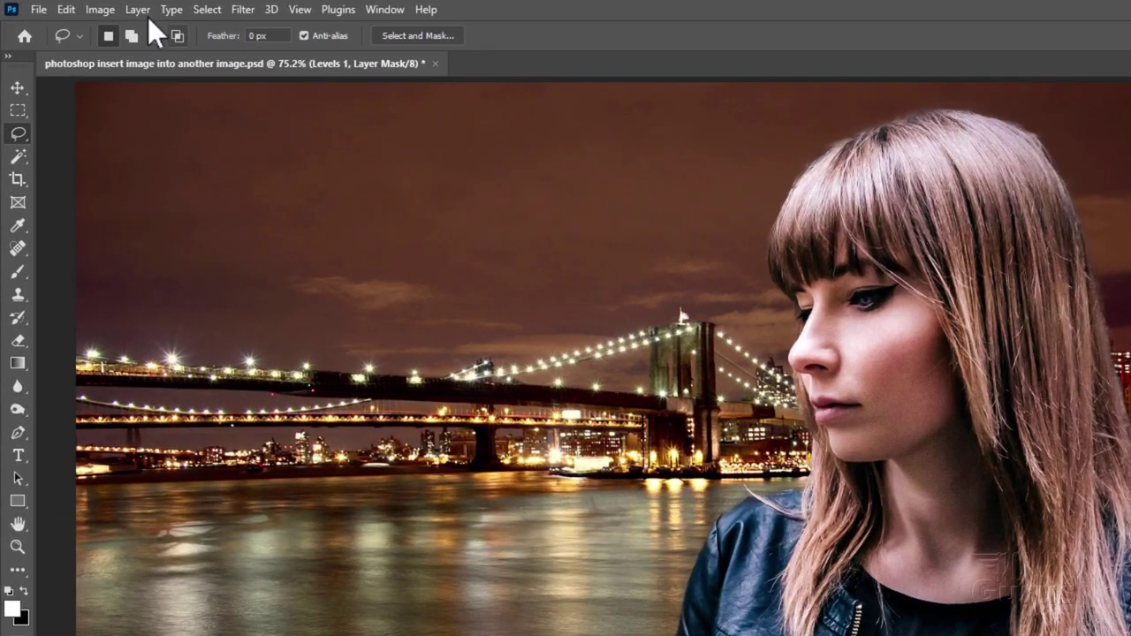
- Add a Hue/Saturation adjustment layer with Use Previous Layer to Create Clipping Mask ticked
{"action": "left_click", "coordinate": [120, 9]}
{"action": "mouse_move", "coordinate": [216, 240]}
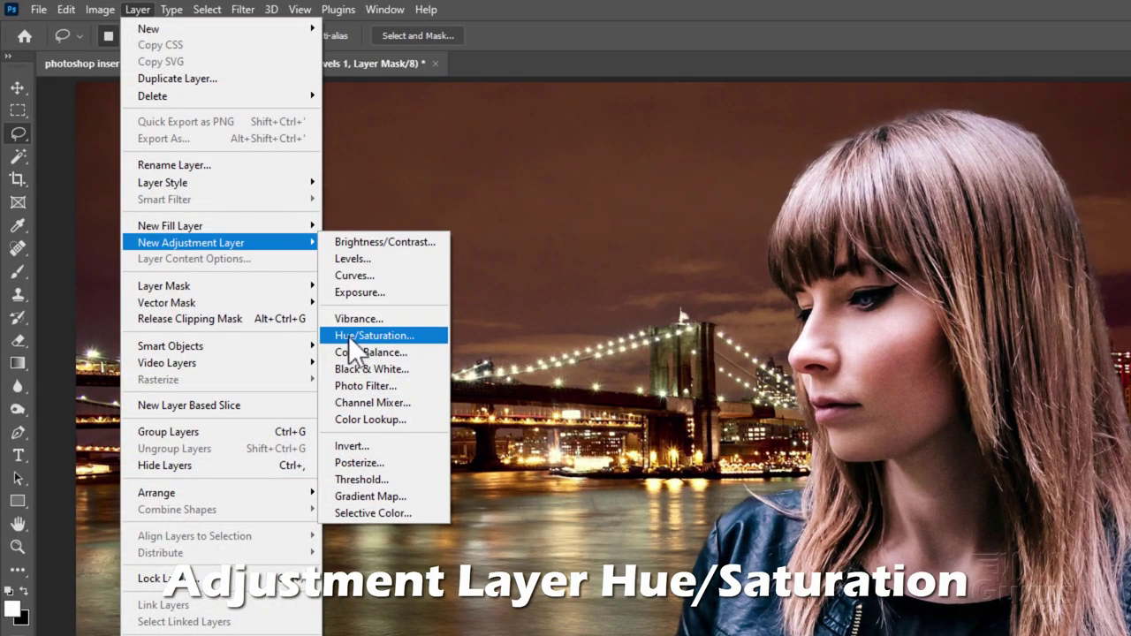
{"action": "left_click", "coordinate": [403, 334]}
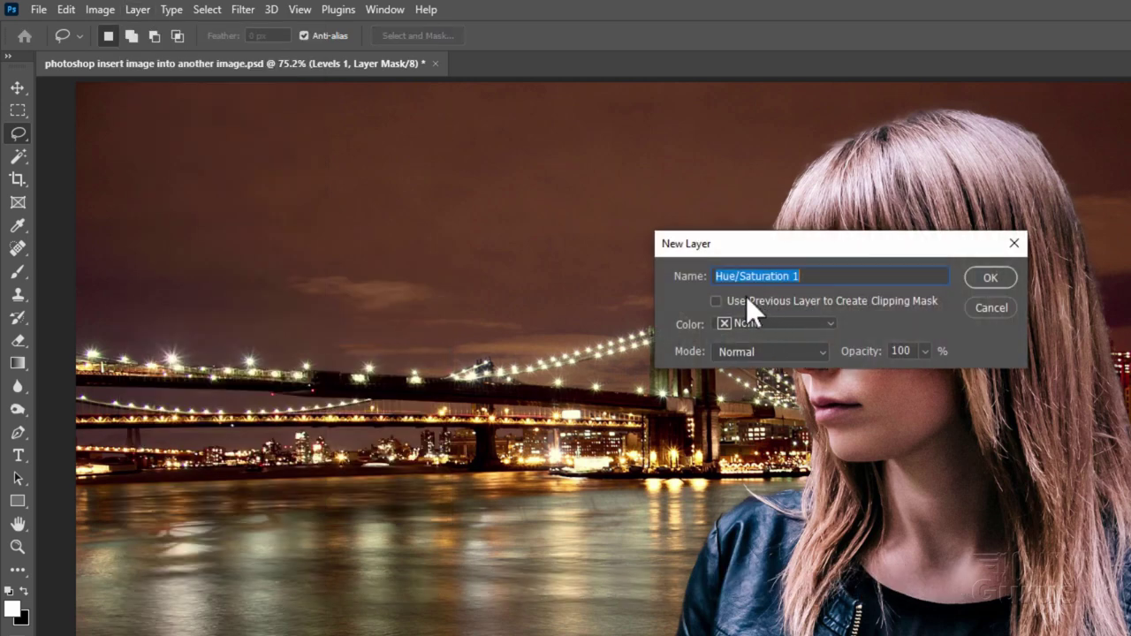
{"action": "left_click", "coordinate": [718, 301]}
{"action": "left_click", "coordinate": [992, 280]}
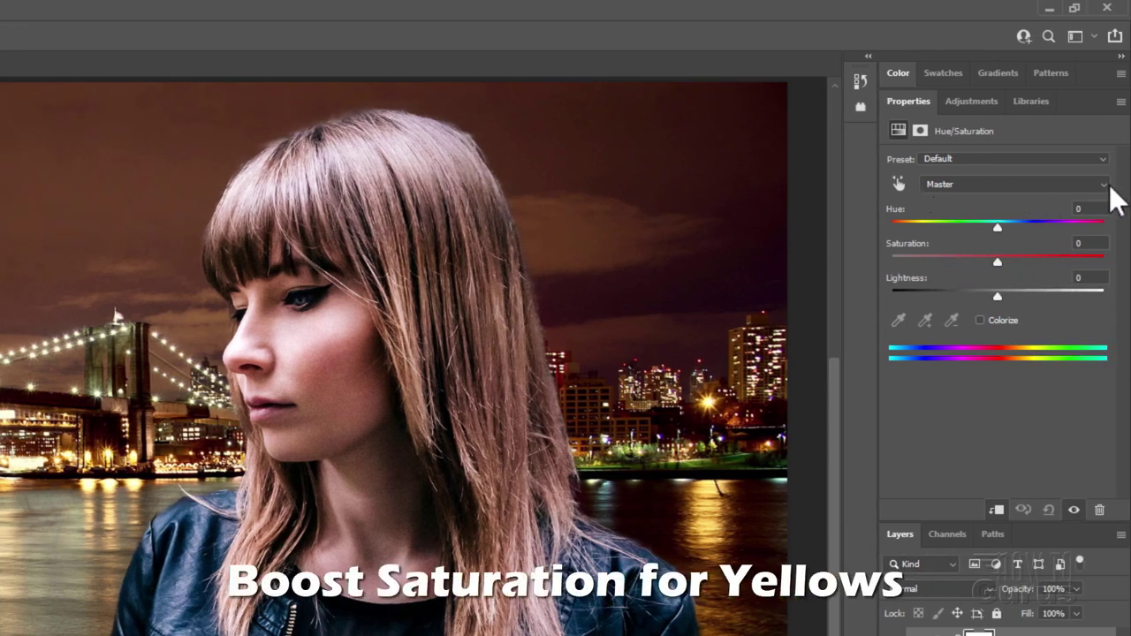
- Set the Hue/Saturation range to Yellows and raise Saturation to +48
{"action": "left_click", "coordinate": [1110, 184]}
{"action": "left_click", "coordinate": [968, 223]}
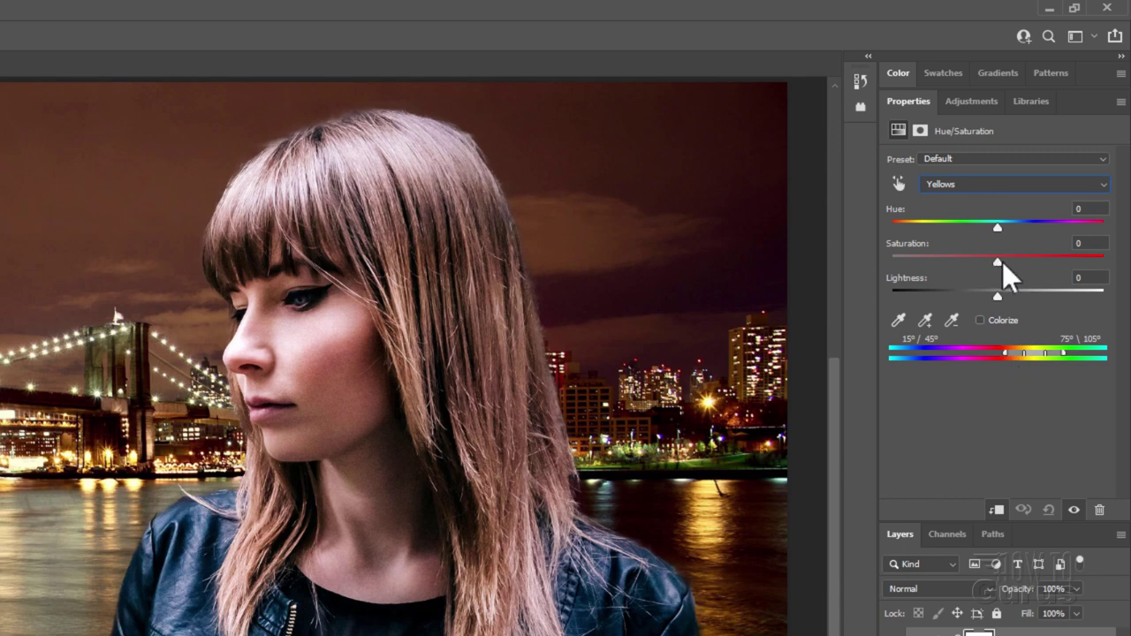
{"action": "left_click_drag", "start_coordinate": [1001, 260], "coordinate": [1049, 259]}
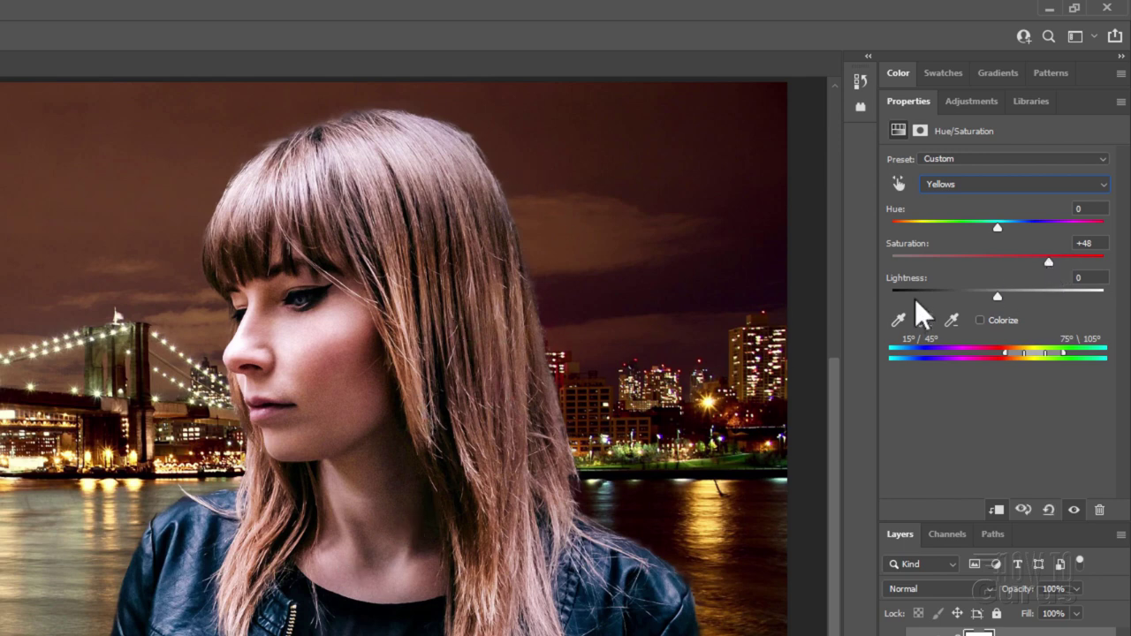
- In Hue/Saturation 1, raise the Reds saturation to +24 to warm the woman's hair and skin
{"action": "left_click", "coordinate": [1004, 183]}
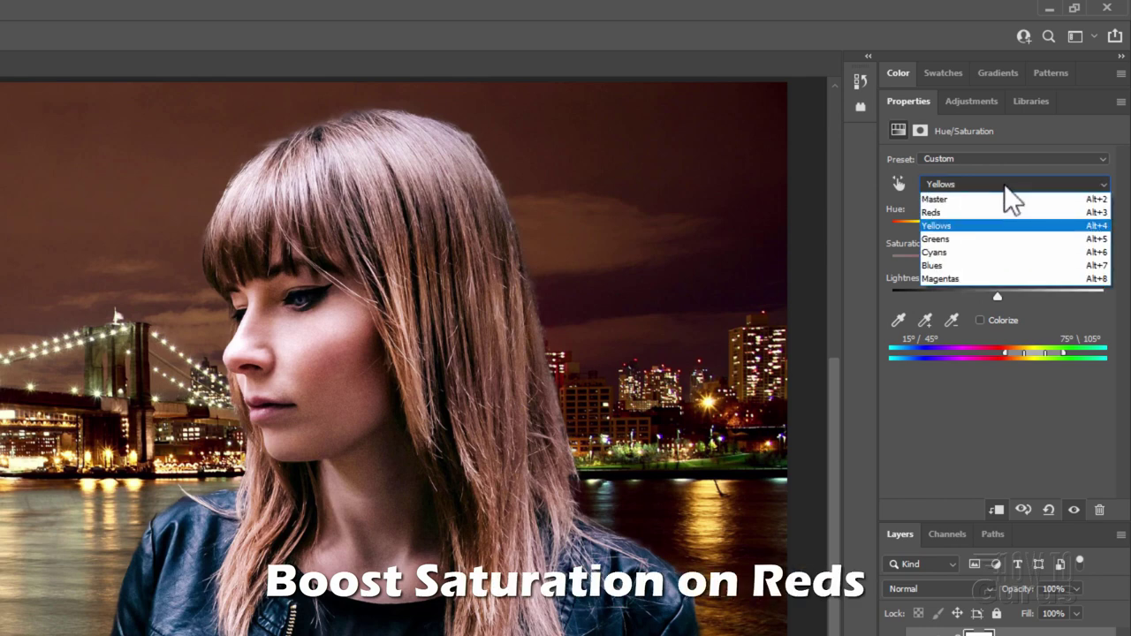
{"action": "left_click", "coordinate": [956, 212]}
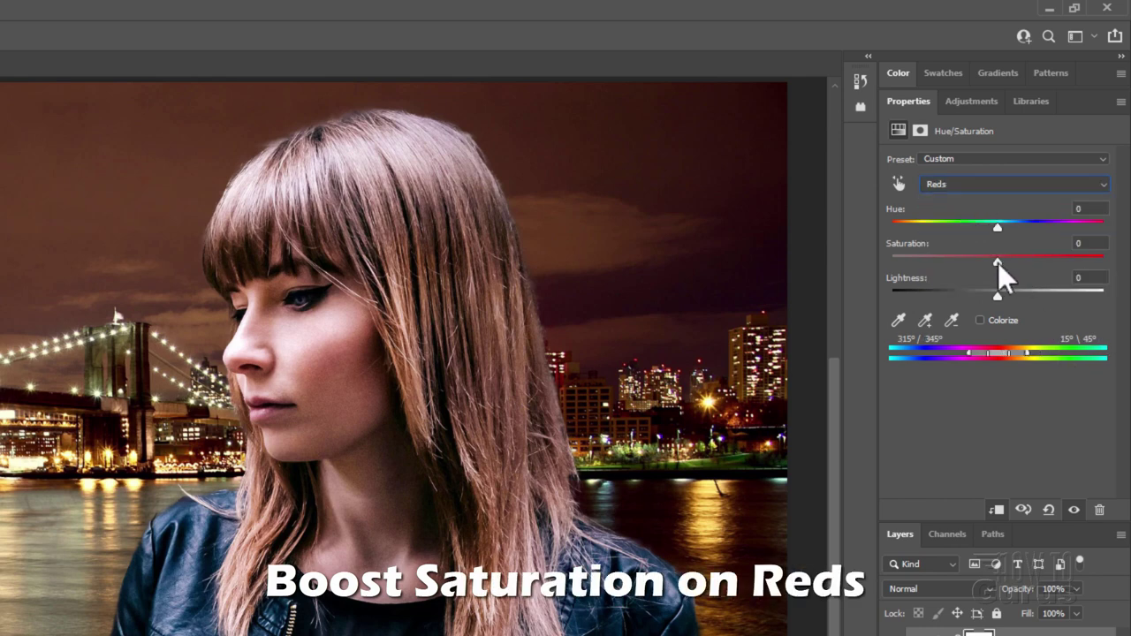
{"action": "left_click_drag", "start_coordinate": [997, 263], "coordinate": [1023, 259]}
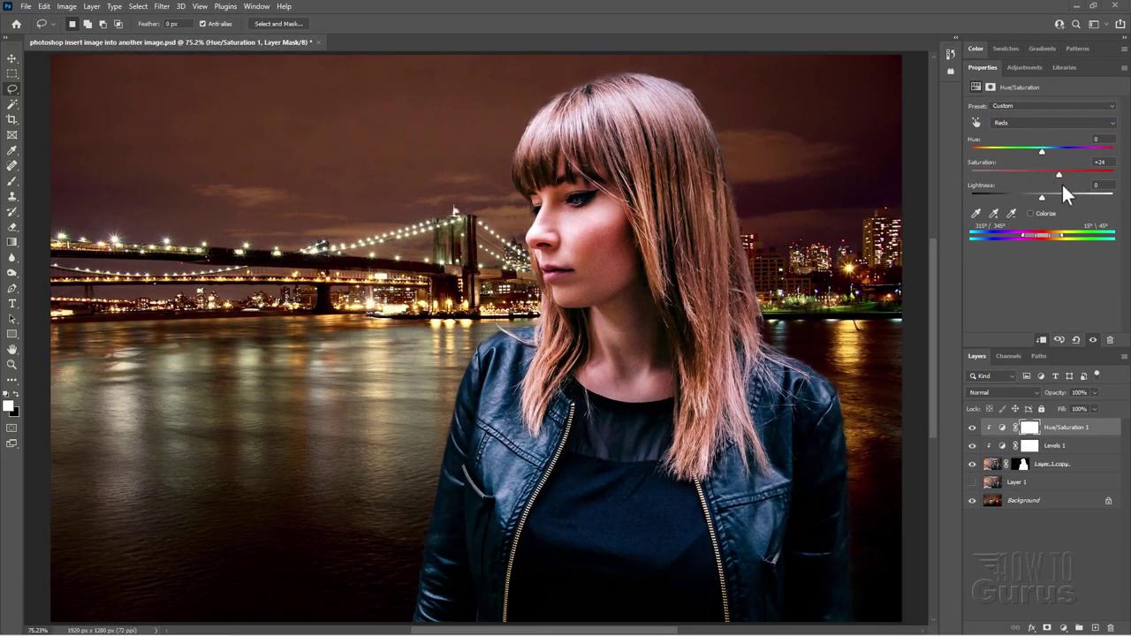
{"action": "left_click", "coordinate": [1115, 123]}
{"action": "left_click", "coordinate": [1115, 131]}
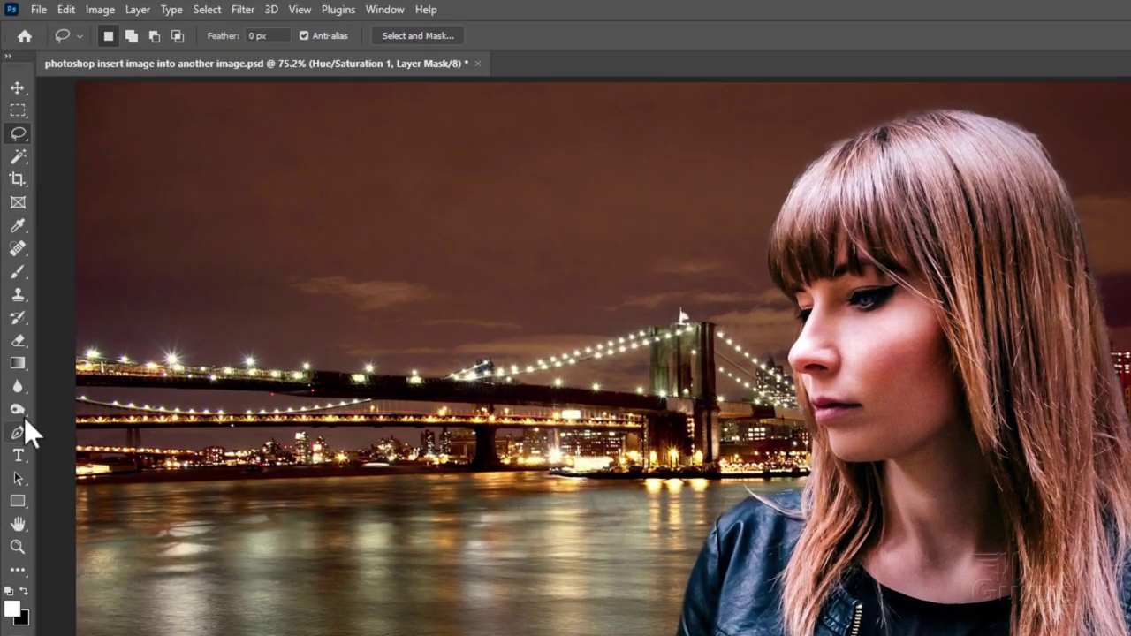
- Switch to the Burn Tool and set its Range to Shadows, keeping exposure at 50%
{"action": "left_click", "coordinate": [11, 273]}
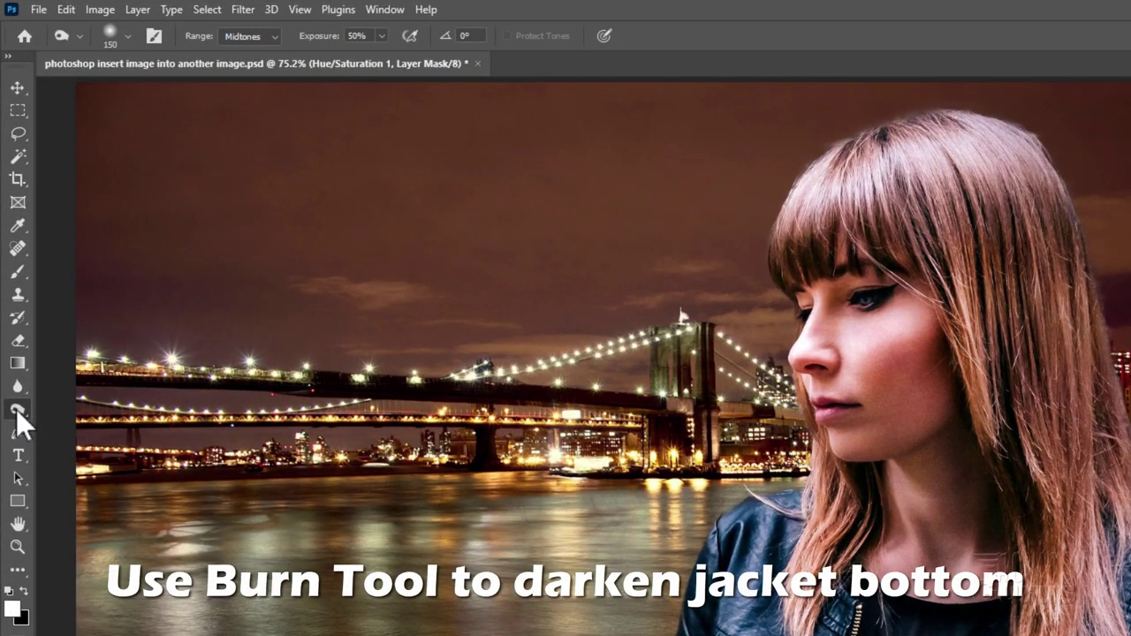
{"action": "right_click", "coordinate": [16, 410]}
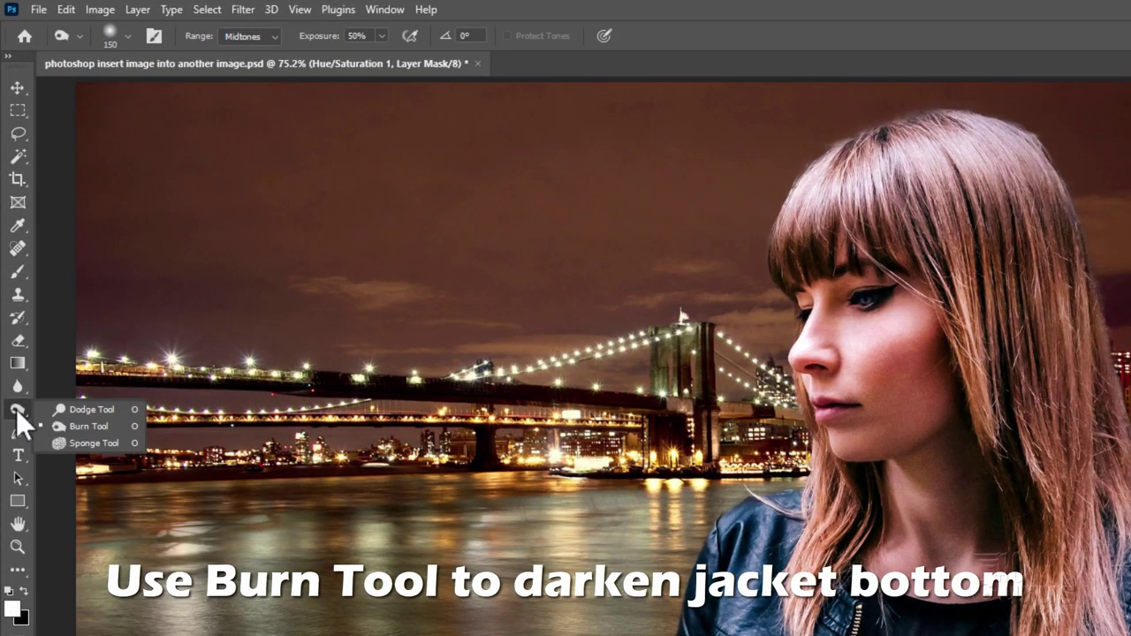
{"action": "left_click", "coordinate": [84, 427]}
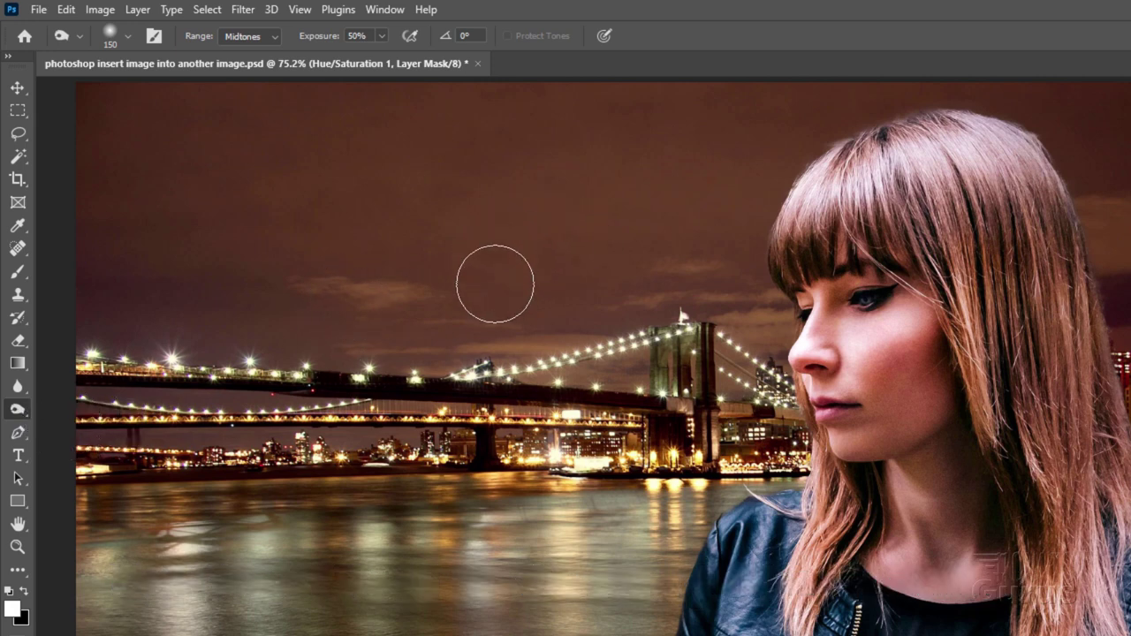
{"action": "left_click", "coordinate": [273, 37]}
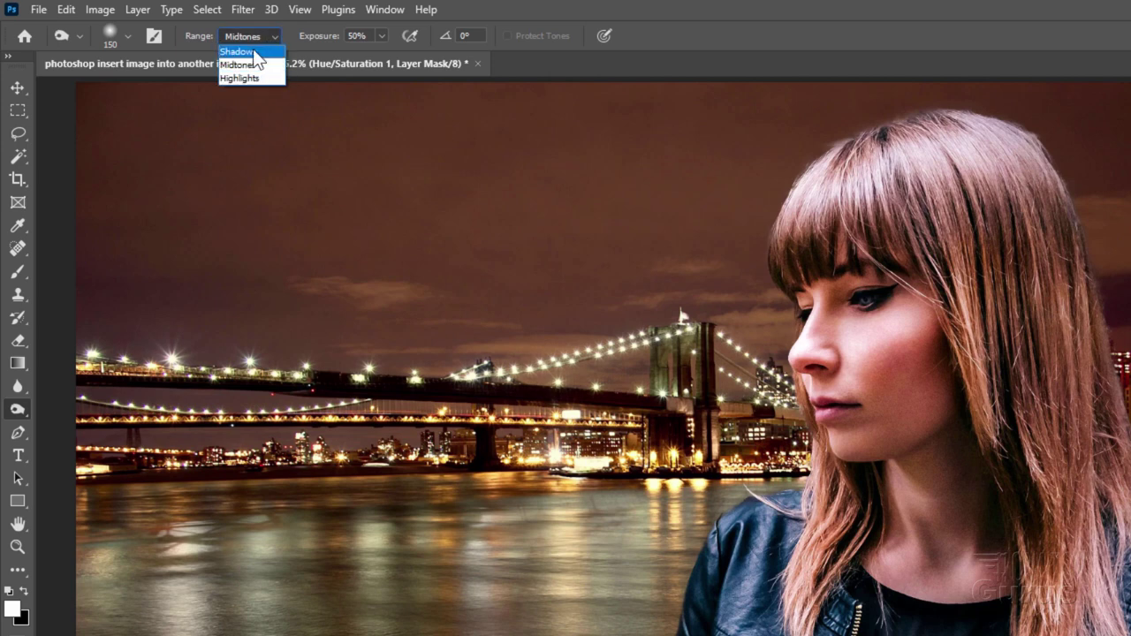
{"action": "left_click", "coordinate": [249, 46]}
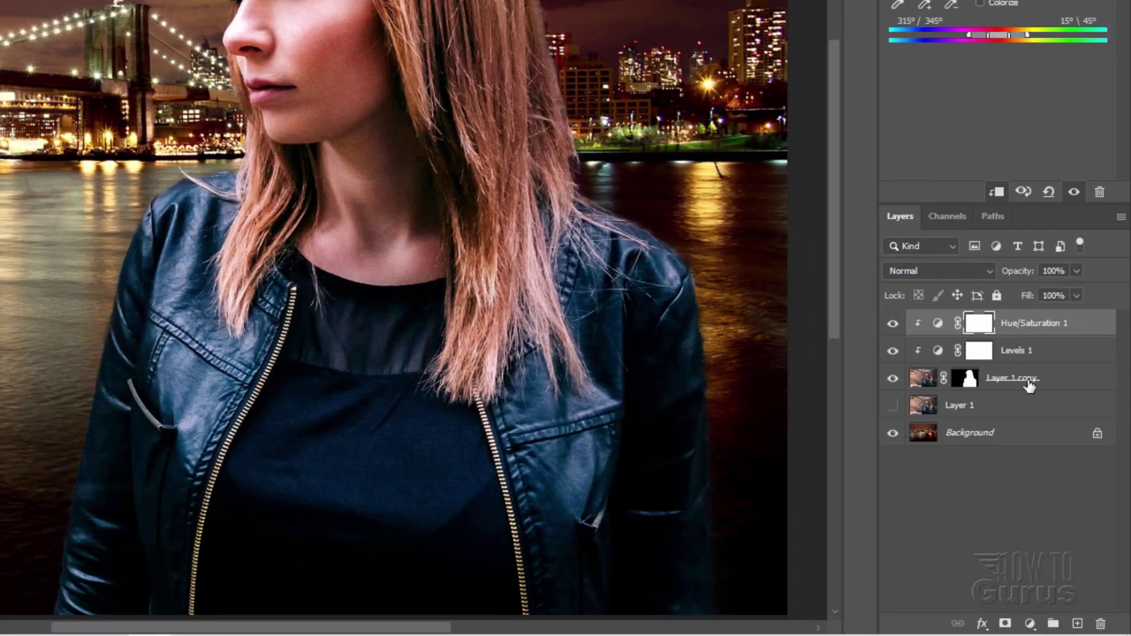
- Select the Layer 1 copy layer, the woman's cut-out, as the layer to burn
{"action": "left_click", "coordinate": [923, 382]}
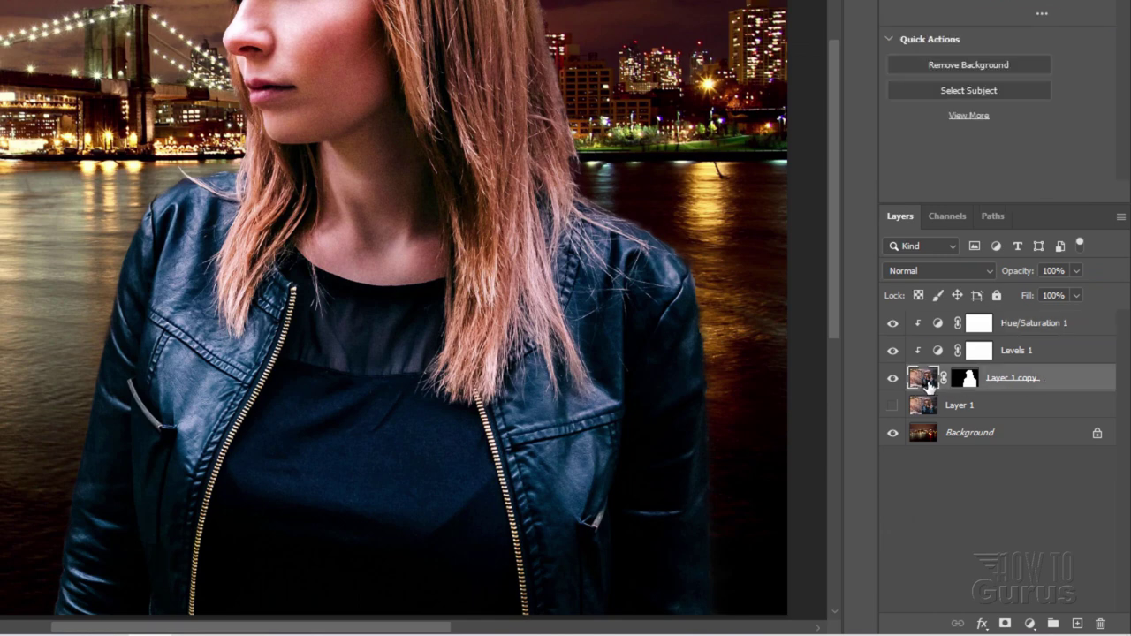